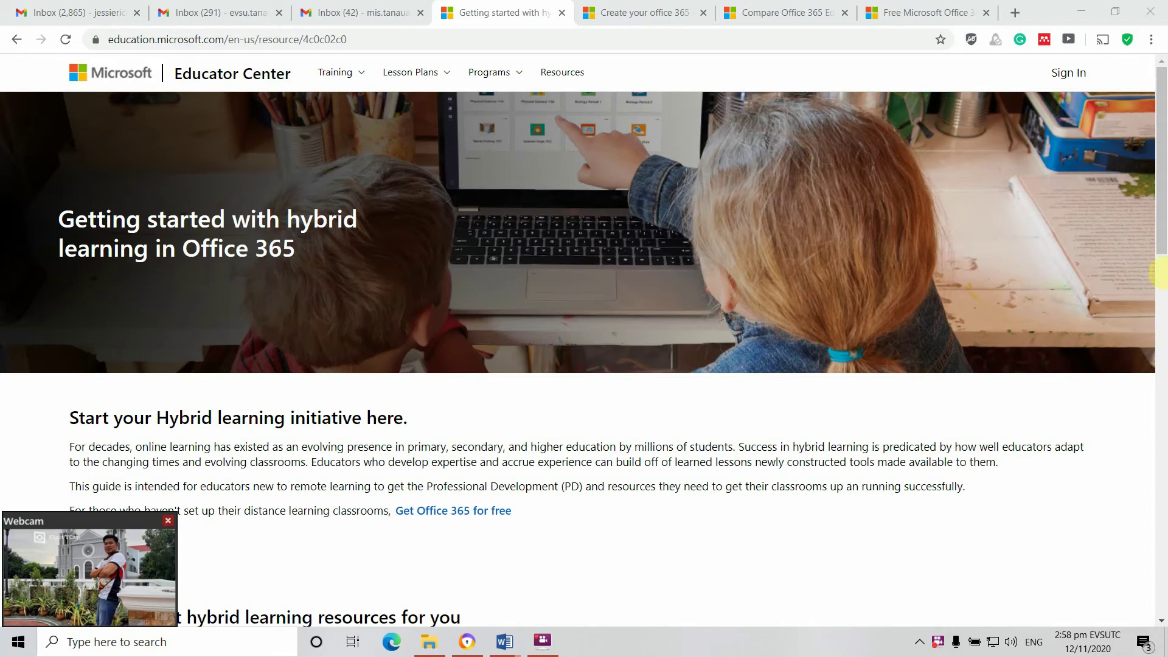
# Open the 'Microsoft 365 Education deployment' link from the Educator Center resources in a new tab
pyautogui.click(1162, 189)
pyautogui.moveTo(1161, 190); pyautogui.dragTo(1162, 337)
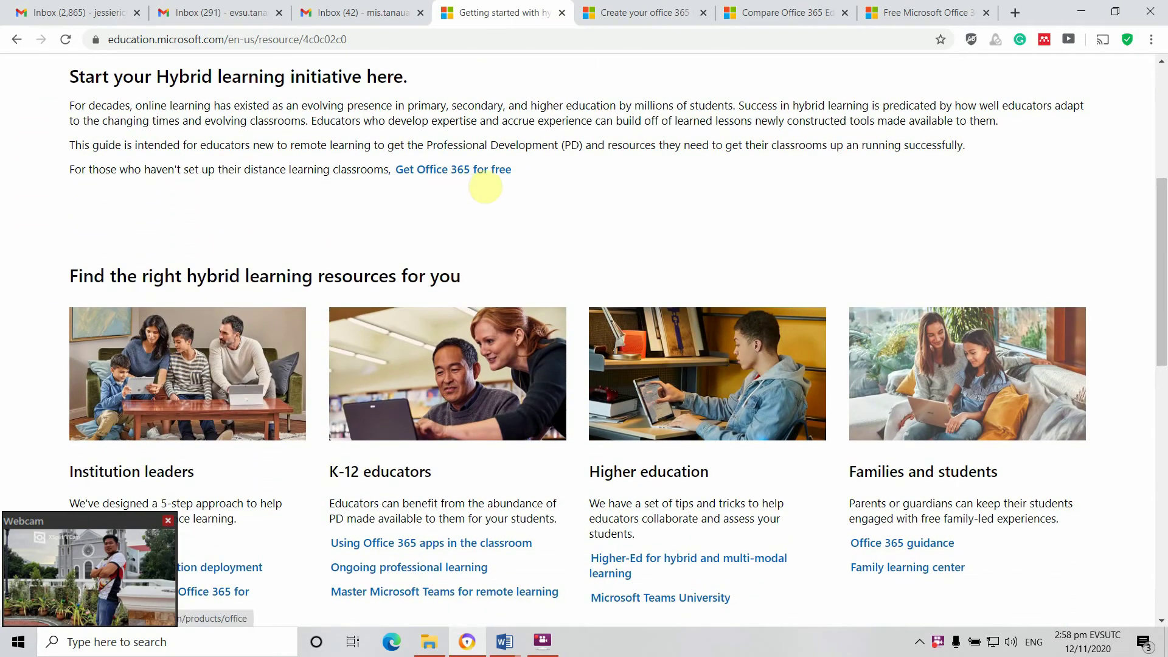
pyautogui.moveTo(1162, 315); pyautogui.dragTo(1162, 365)
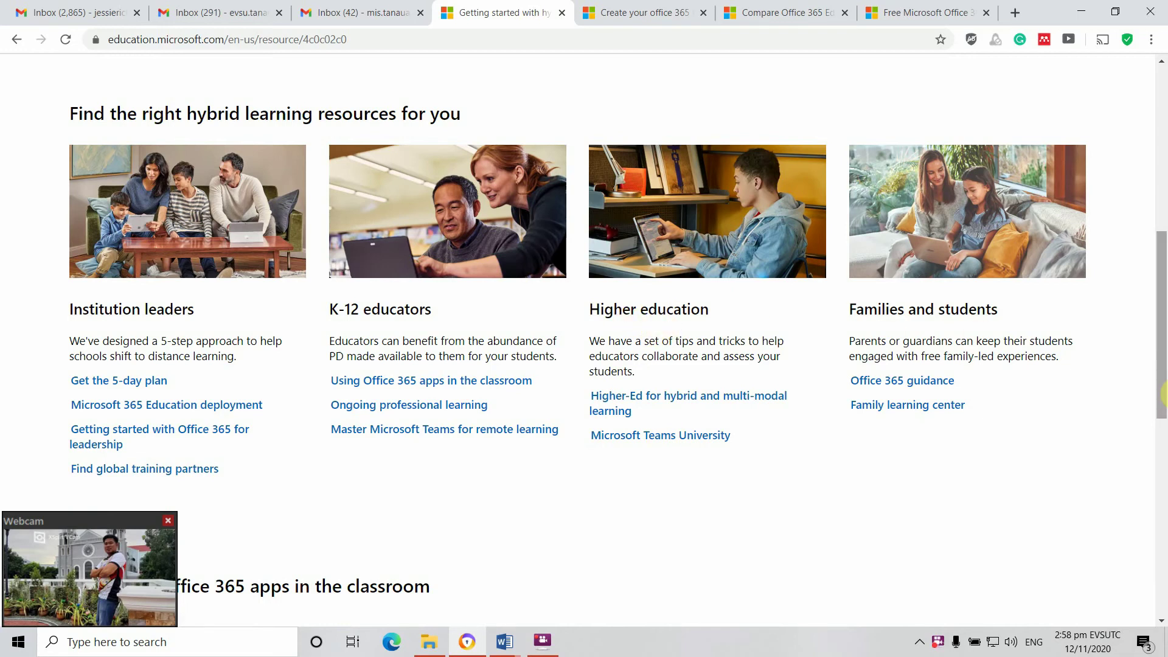
pyautogui.moveTo(1162, 322); pyautogui.dragTo(1161, 326)
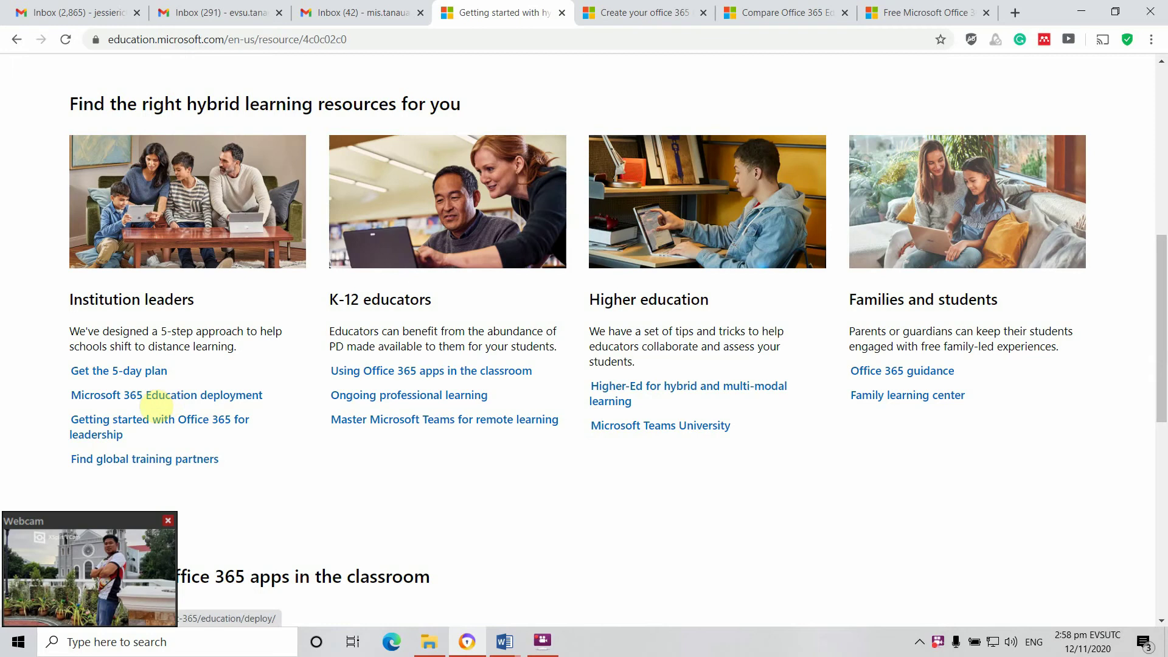
pyautogui.rightClick(153, 397)
pyautogui.click(183, 407)
# Scroll the deployment overview to Phase 1: Cloud deployment, then switch to the 'Create your Office 365 tenant' page
pyautogui.click(567, 12)
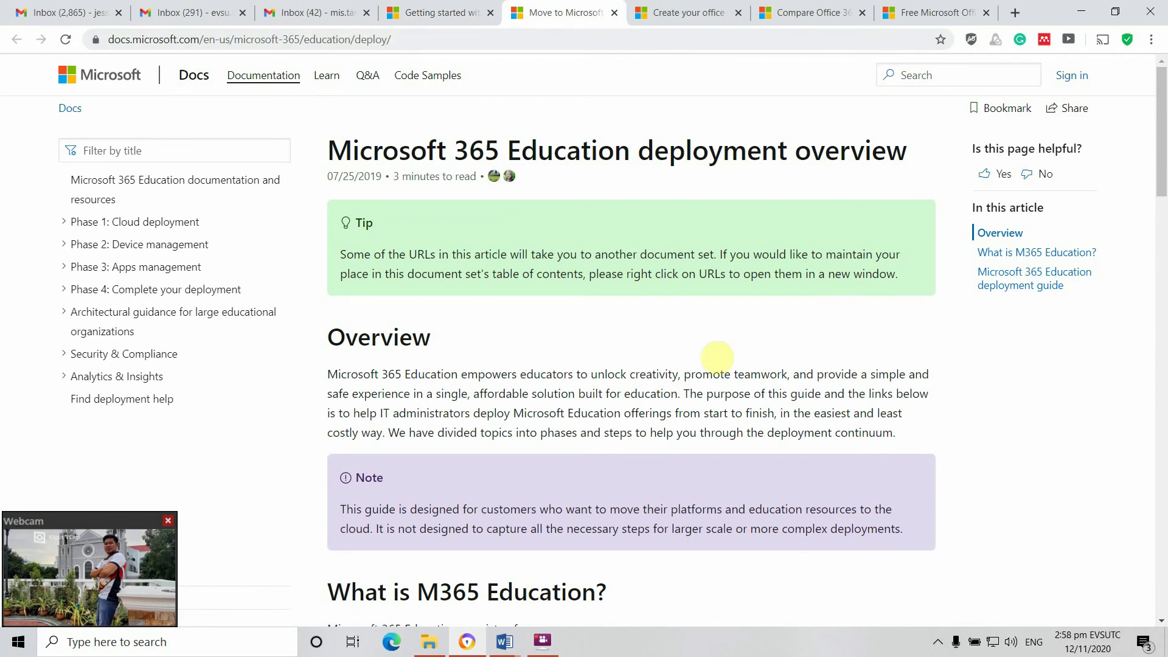
pyautogui.scroll(-9, 721, 371)
pyautogui.scroll(-3, 637, 240)
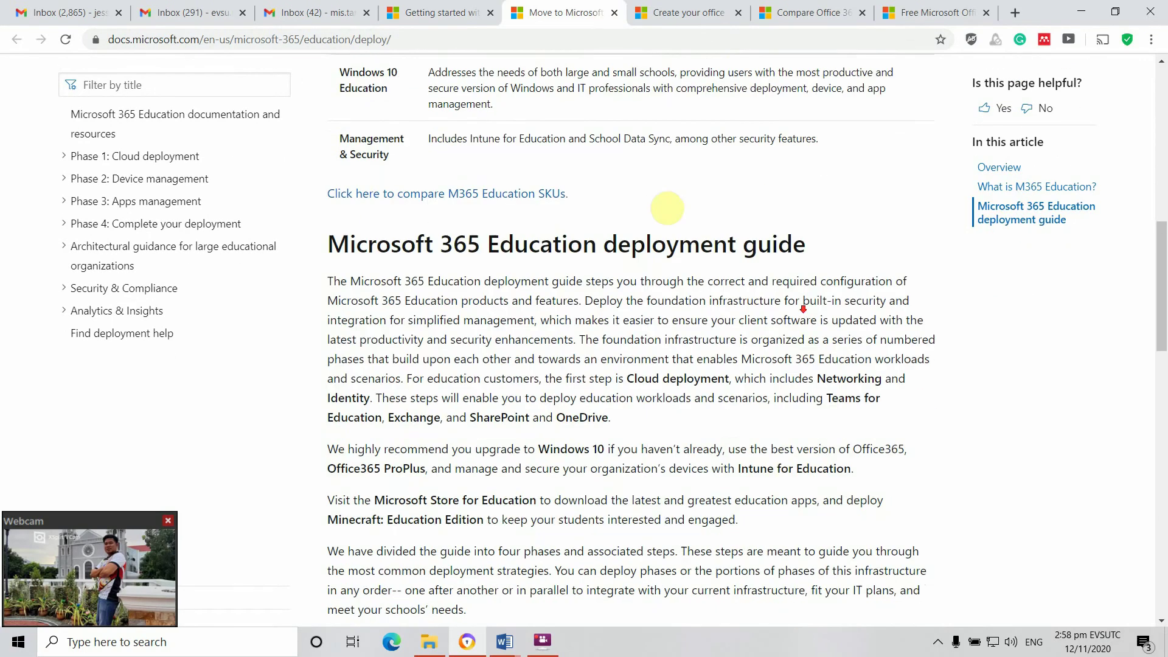
pyautogui.scroll(-2, 657, 196)
pyautogui.scroll(-5, 658, 224)
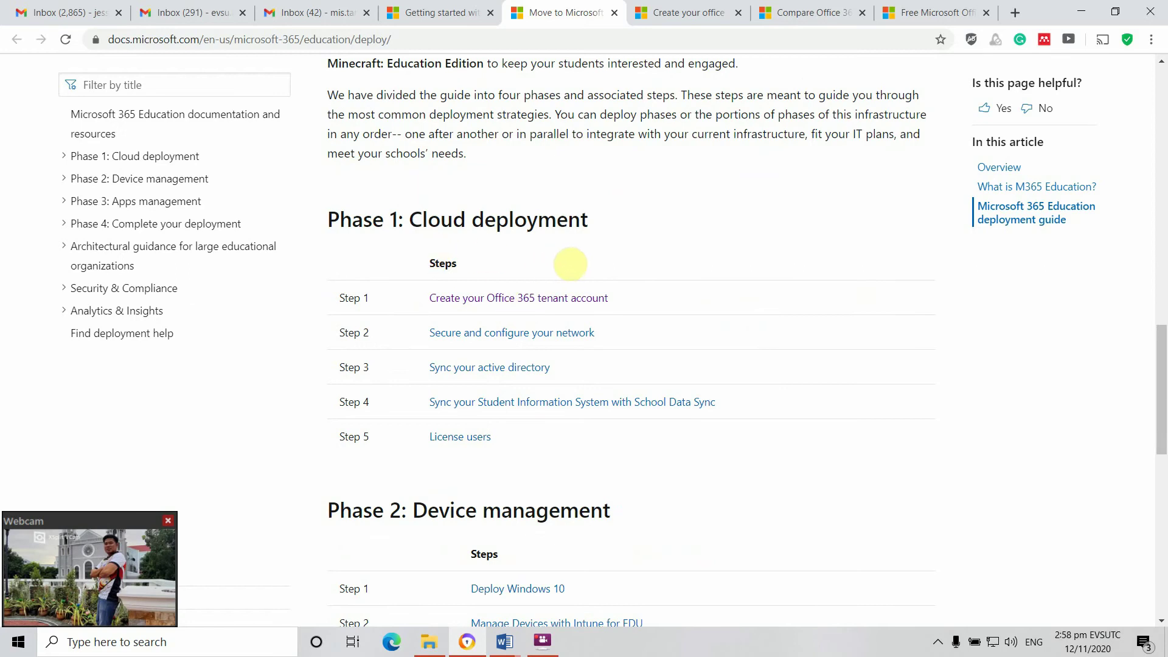
pyautogui.scroll(-1, 568, 263)
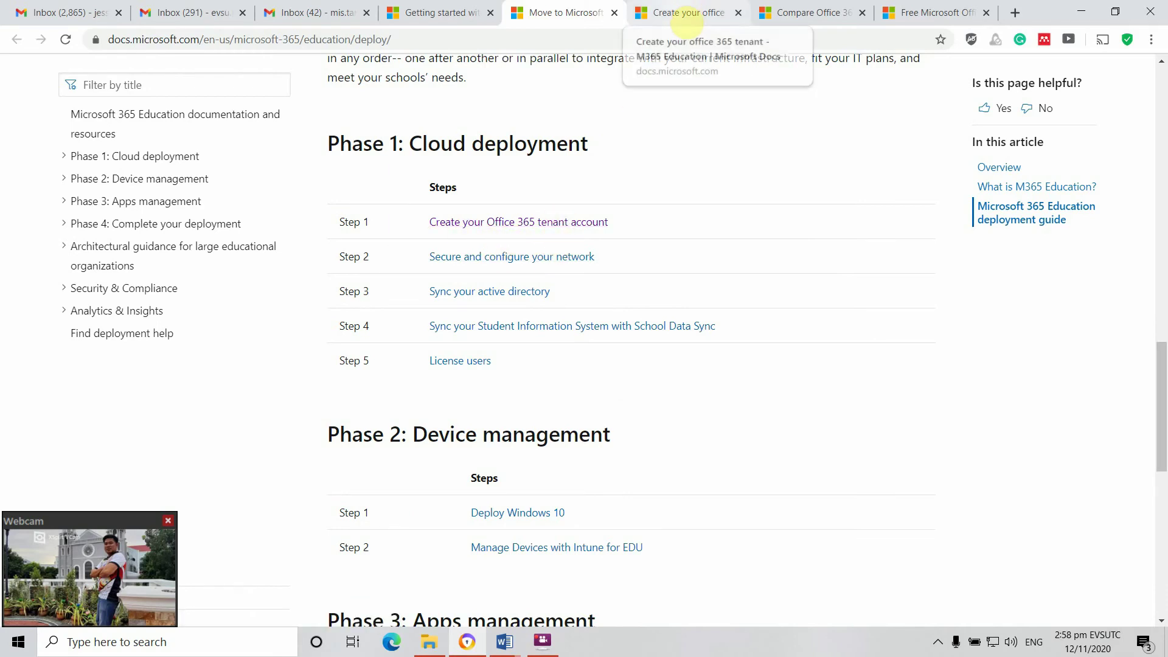
pyautogui.click(686, 22)
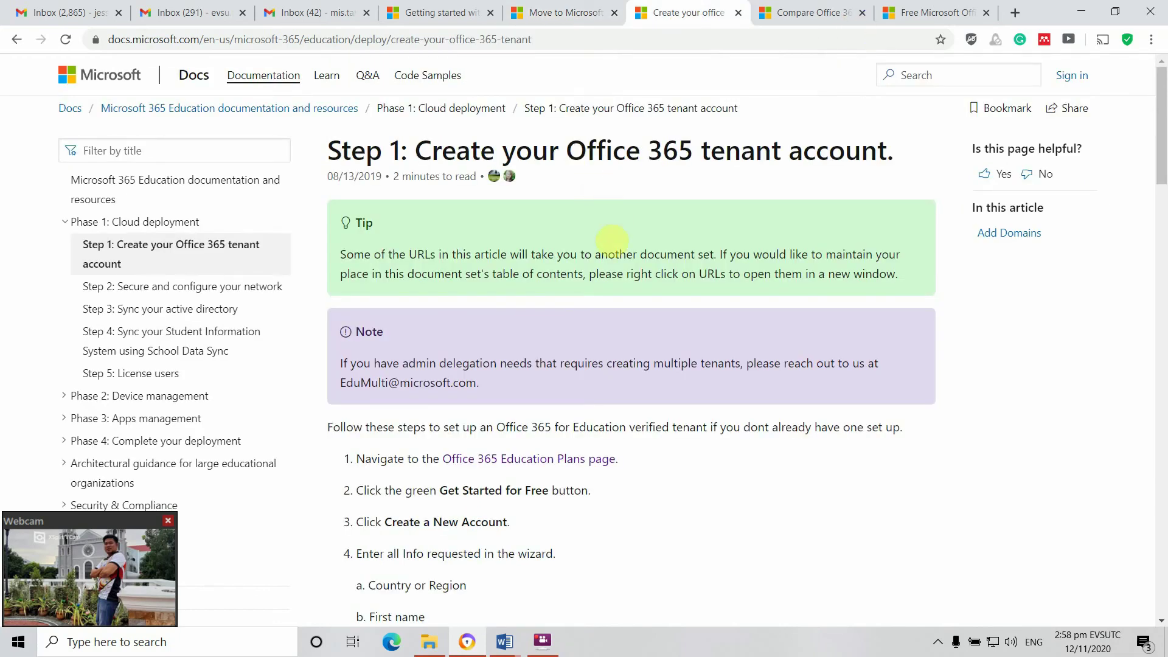
# Scroll through the numbered tenant sign-up wizard steps, then switch to the 'Compare Office 365' education plans page
pyautogui.scroll(-5, 547, 328)
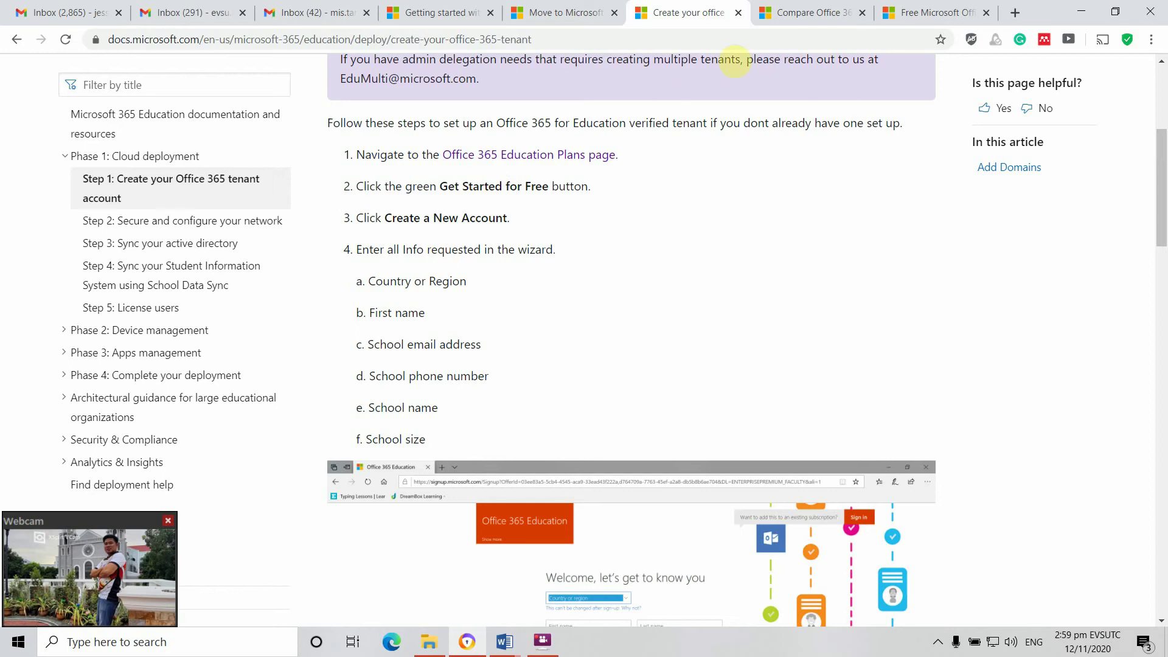
pyautogui.click(803, 14)
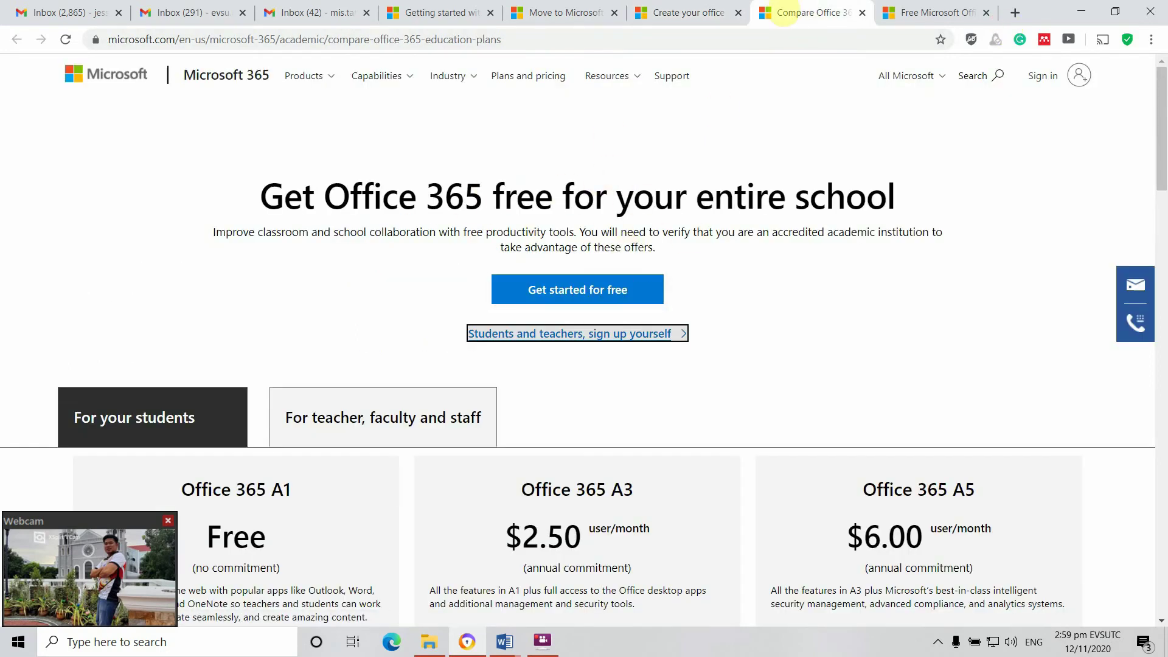
pyautogui.click(707, 19)
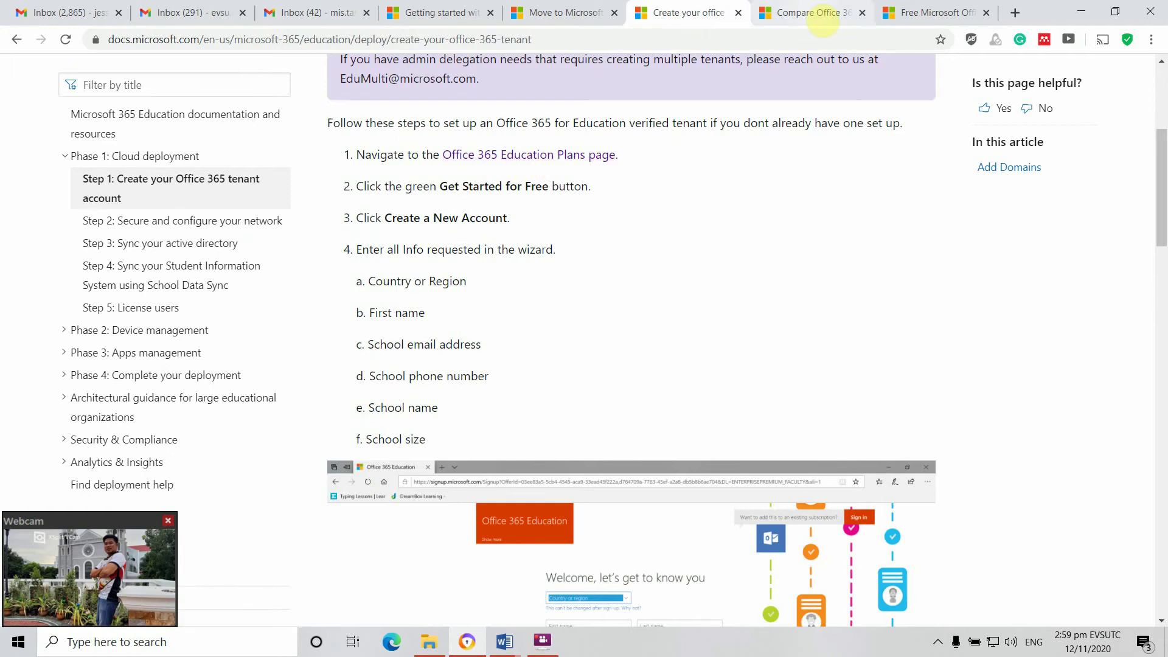
pyautogui.click(585, 157)
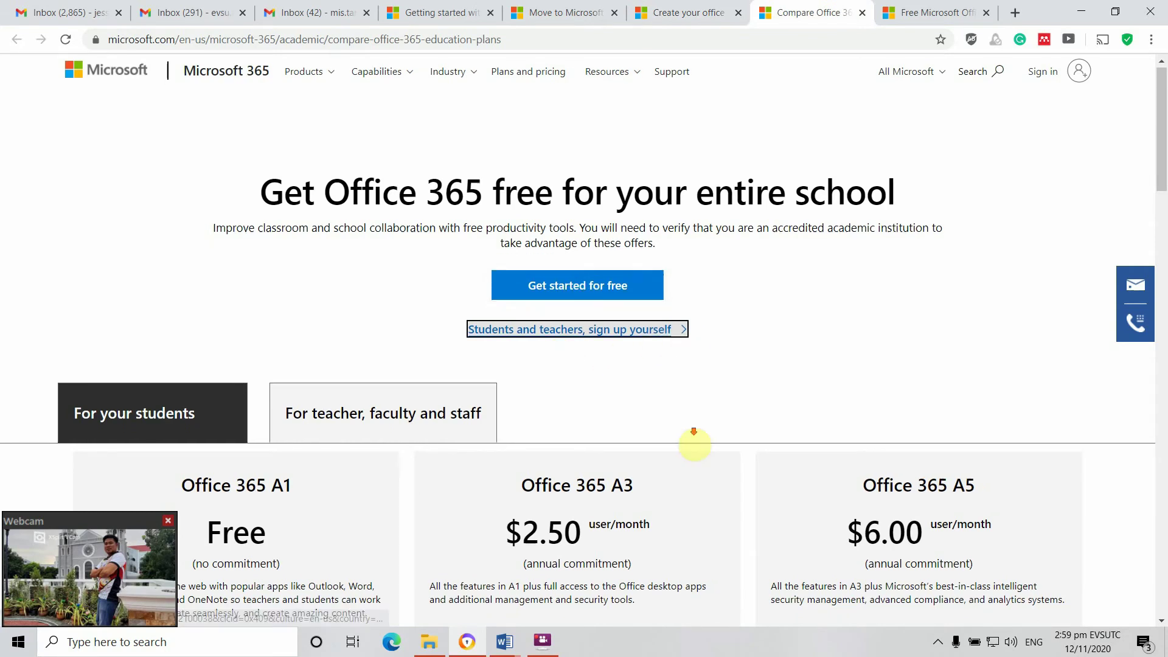
pyautogui.scroll(-5, 599, 443)
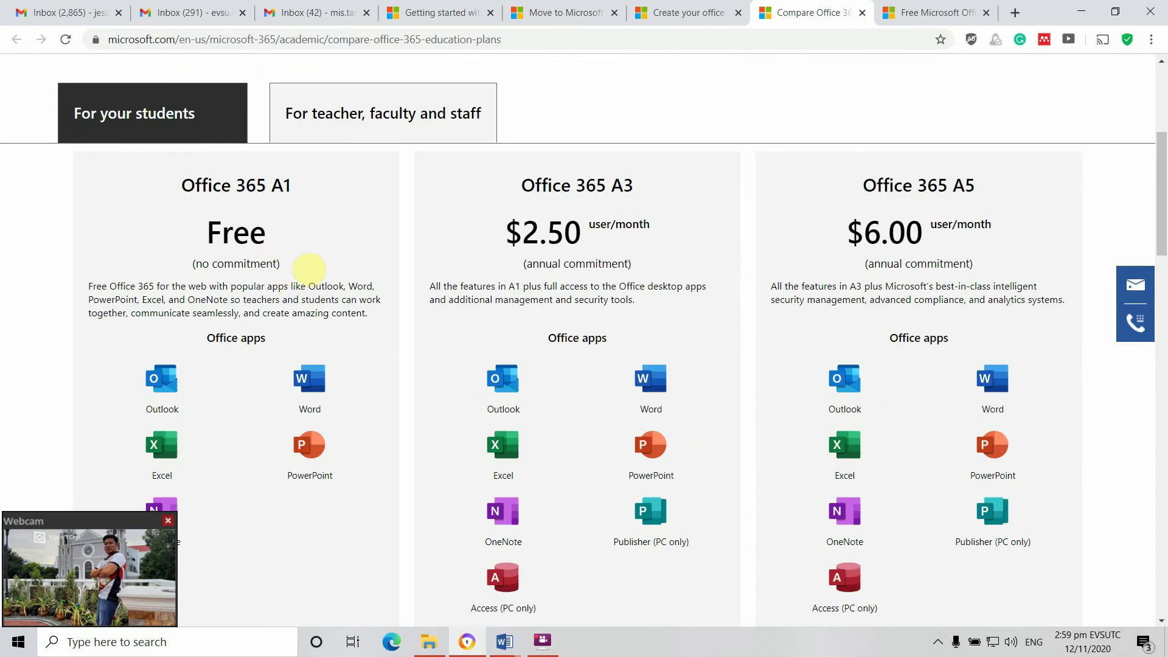
pyautogui.scroll(-1, 309, 269)
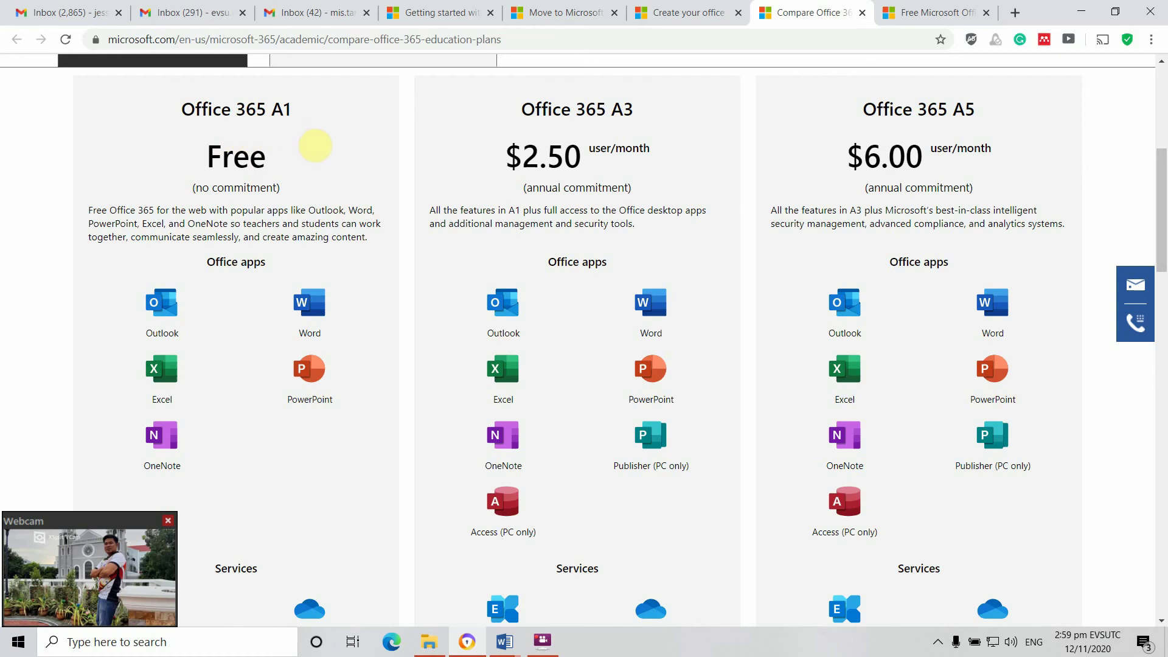
pyautogui.scroll(-6, 315, 146)
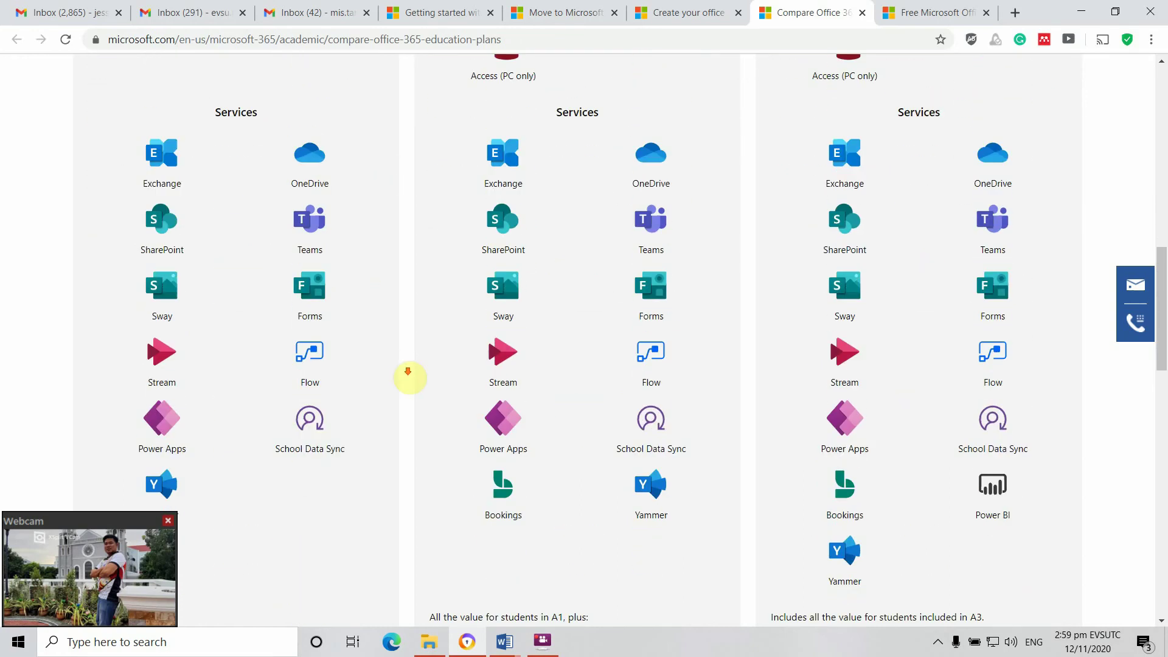
pyautogui.scroll(7, 378, 312)
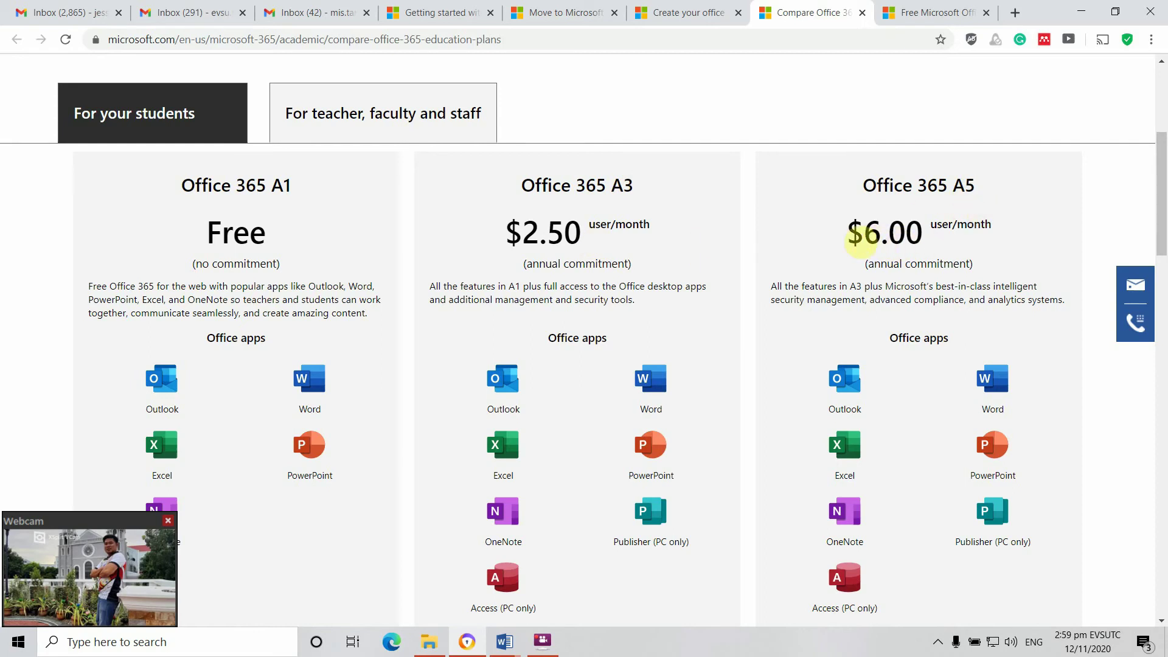
# Show the 'For teacher, faculty and staff' plan prices, then follow 'Students and teachers, sign up yourself'
pyautogui.click(394, 129)
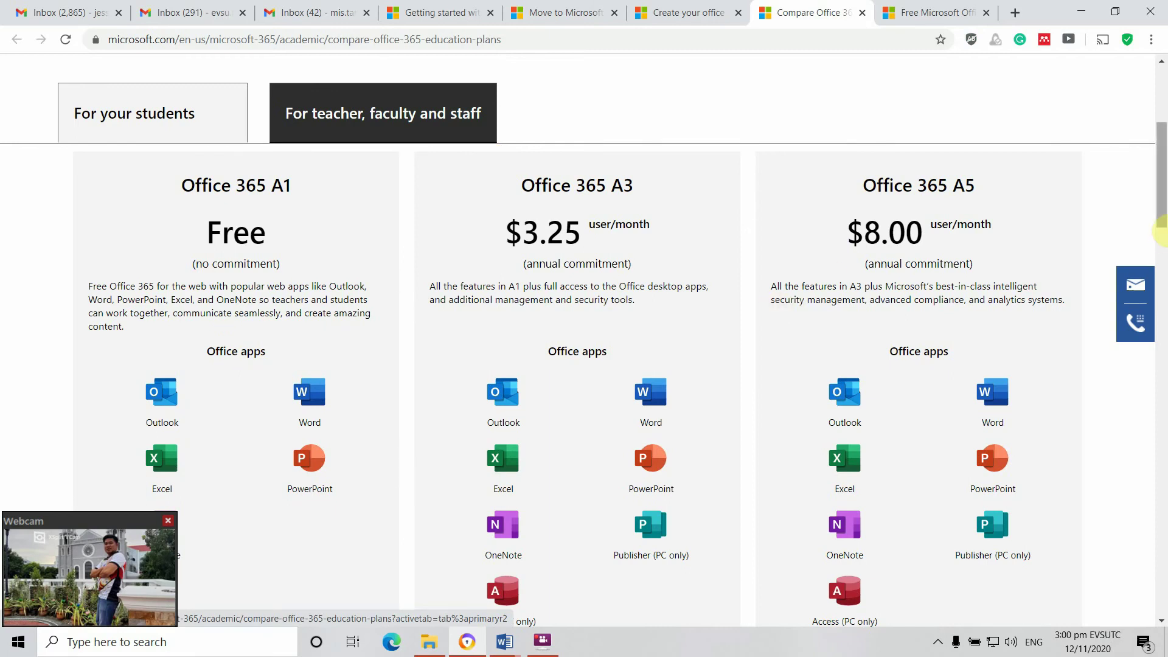
pyautogui.moveTo(1161, 215); pyautogui.dragTo(1161, 98)
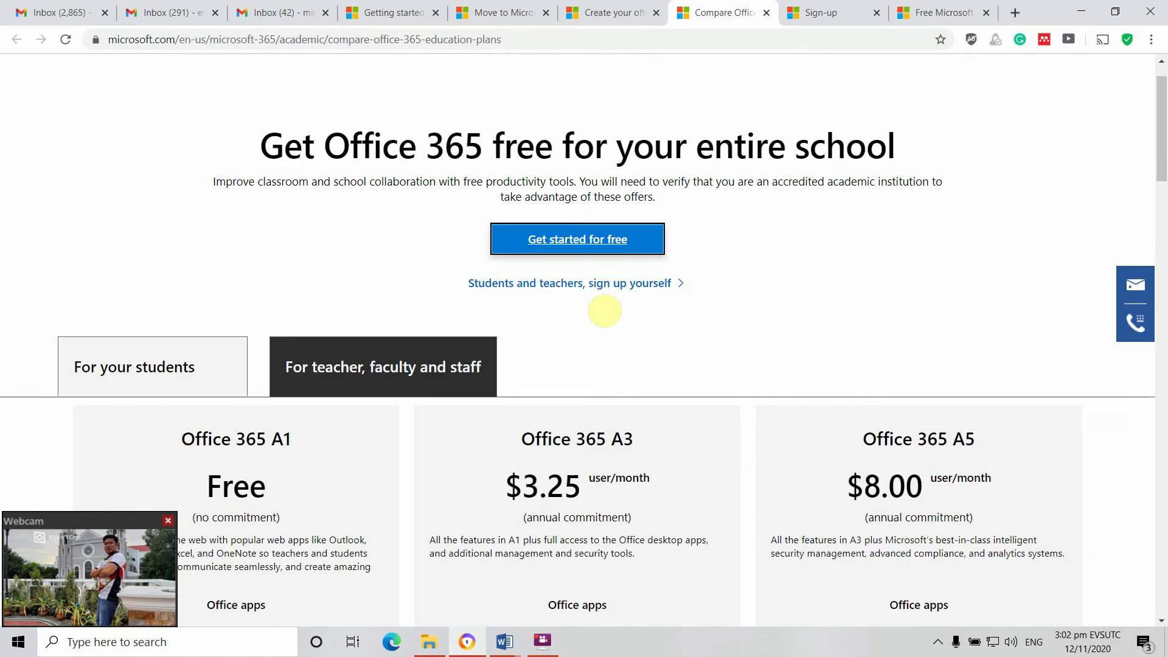
pyautogui.click(589, 286)
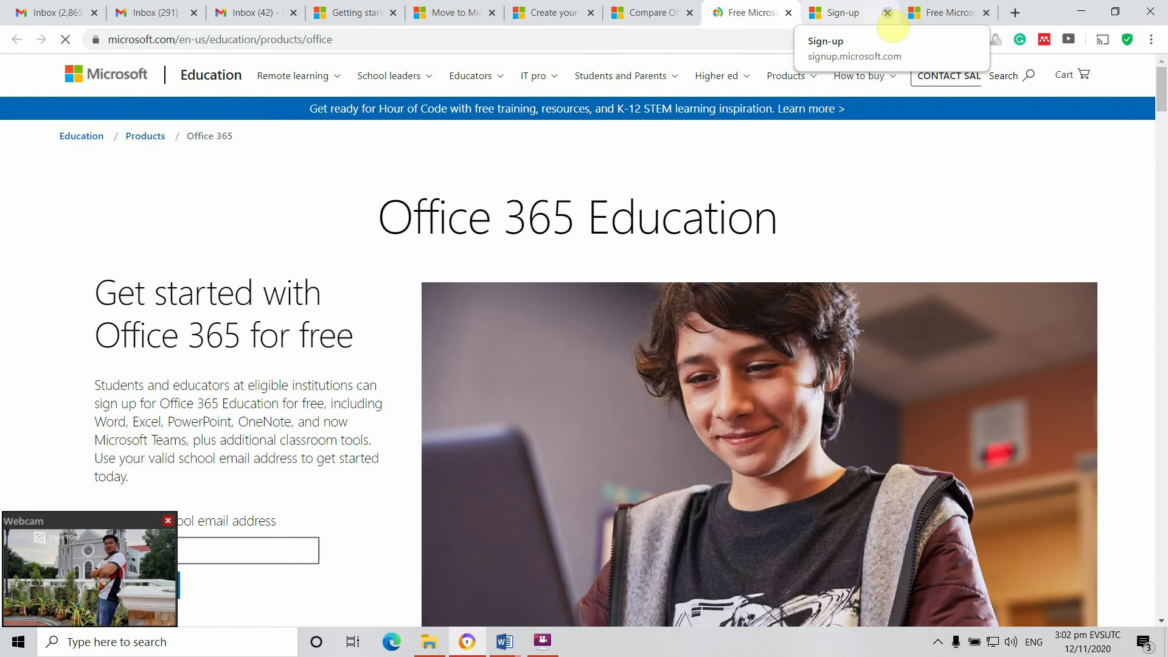
# Close the extra Sign-up tab and reopen the free Office 365 sign-up page from the plans page
pyautogui.click(886, 13)
pyautogui.scroll(-4, 418, 341)
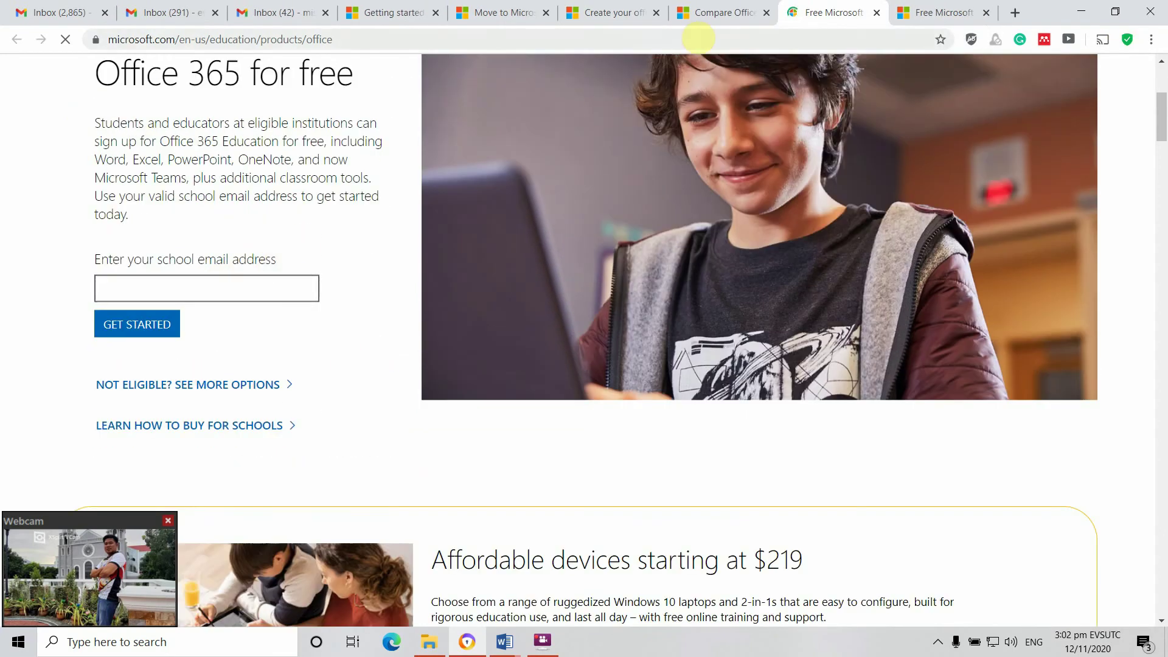
pyautogui.click(740, 22)
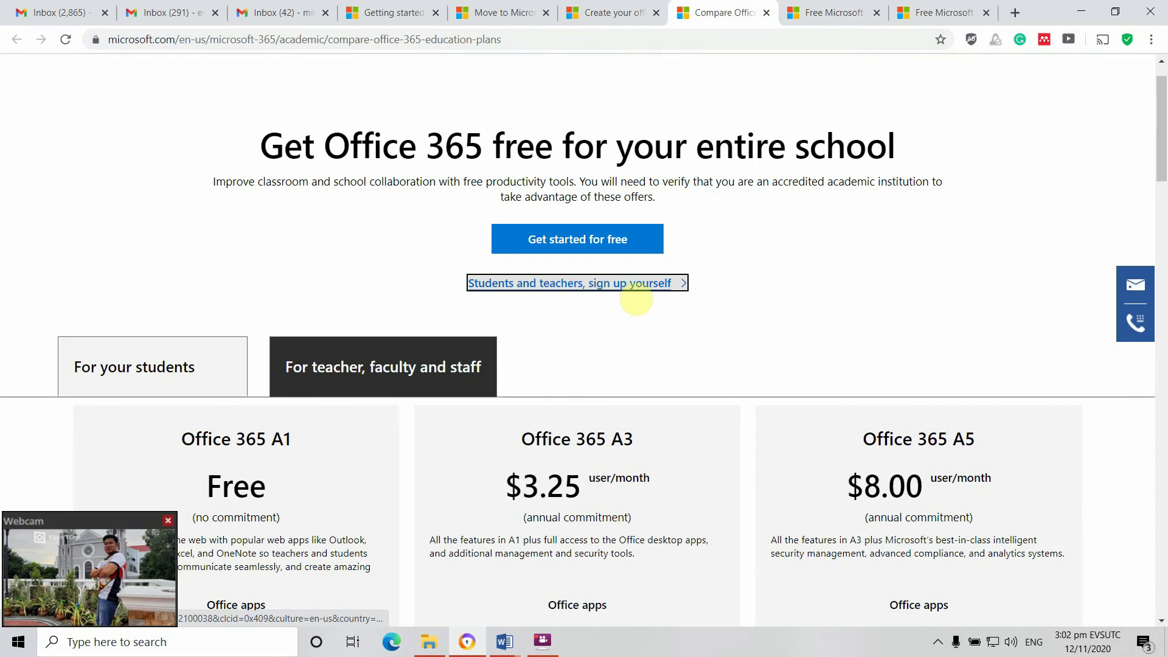
pyautogui.click(646, 290)
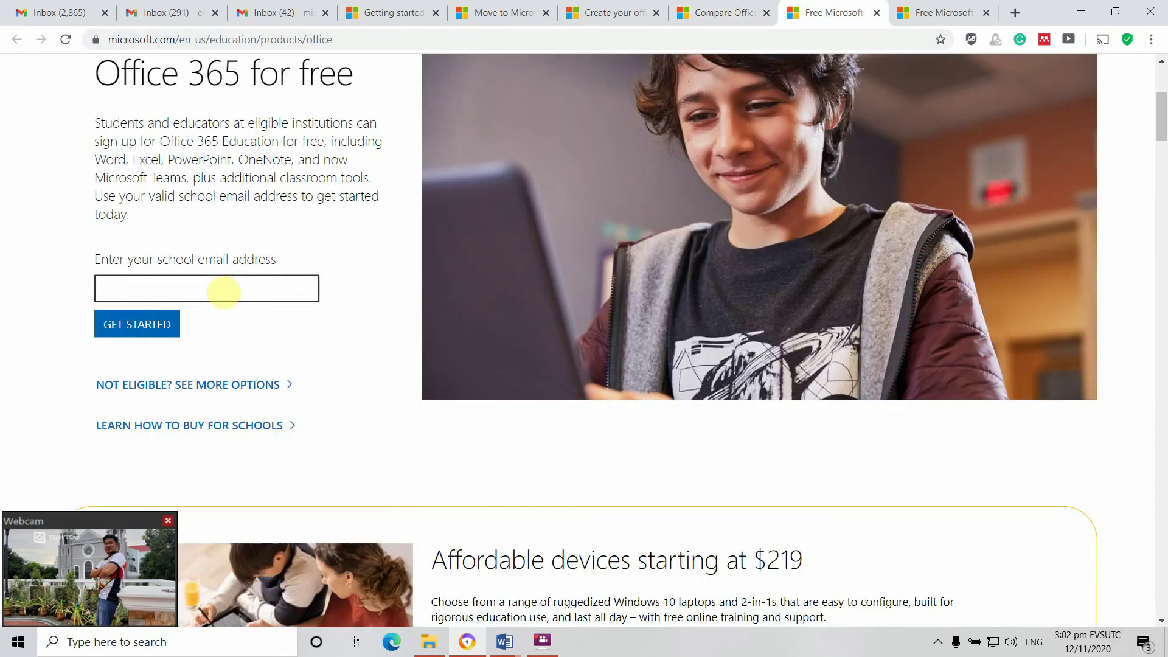
# Enter the school email address in the sign-up field
pyautogui.click(225, 293)
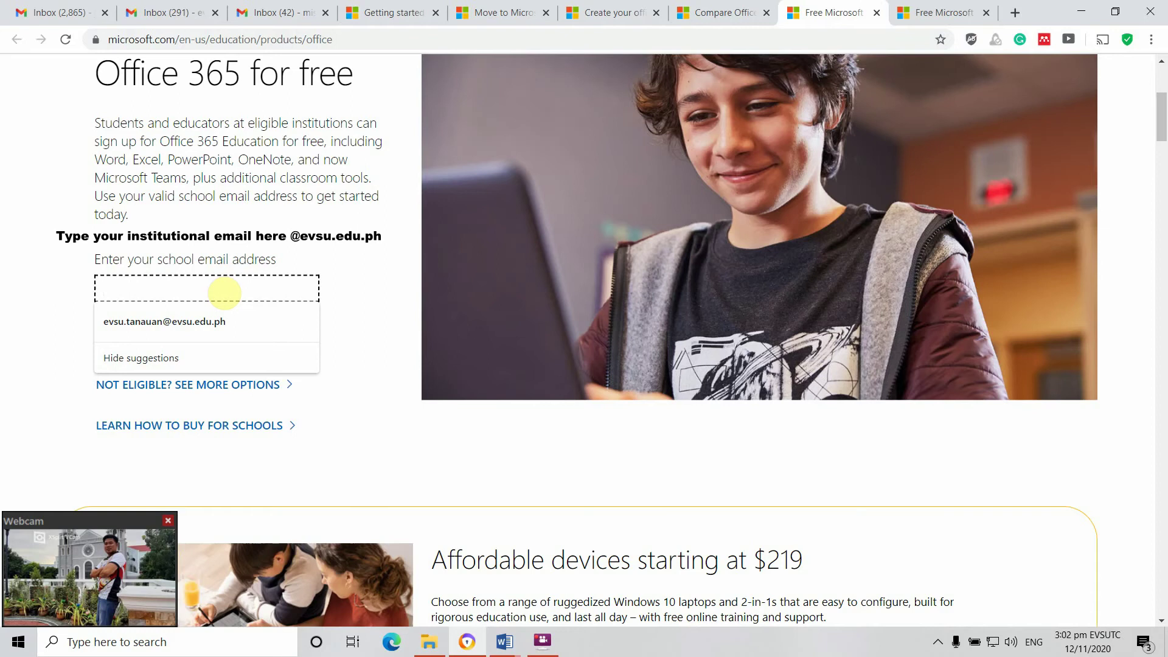
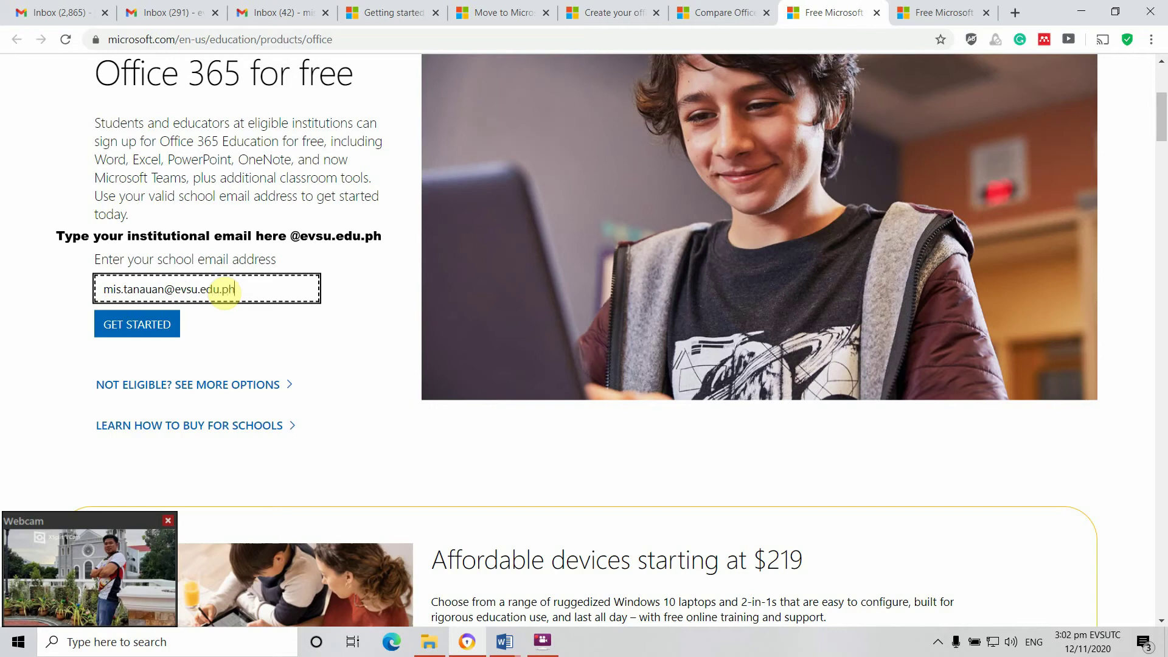
pyautogui.scroll(-1, 346, 404)
# Submit the school email with GET STARTED and choose 'I'm a teacher' on the student-or-teacher page
pyautogui.click(143, 249)
pyautogui.click(176, 309)
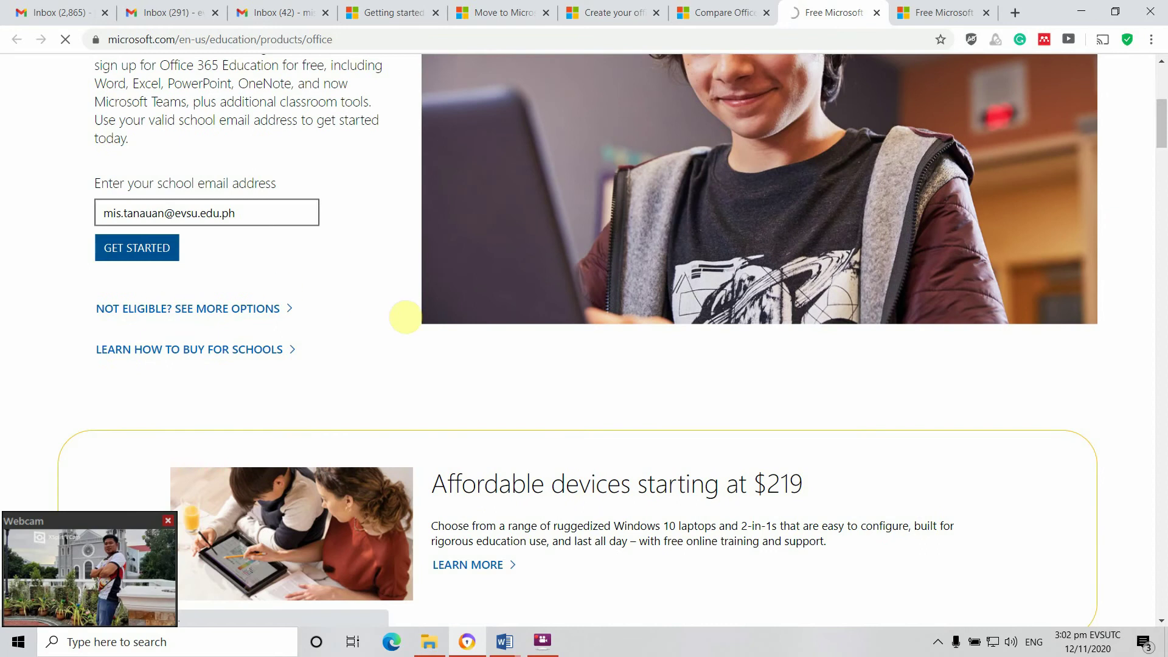
pyautogui.scroll(1, 404, 315)
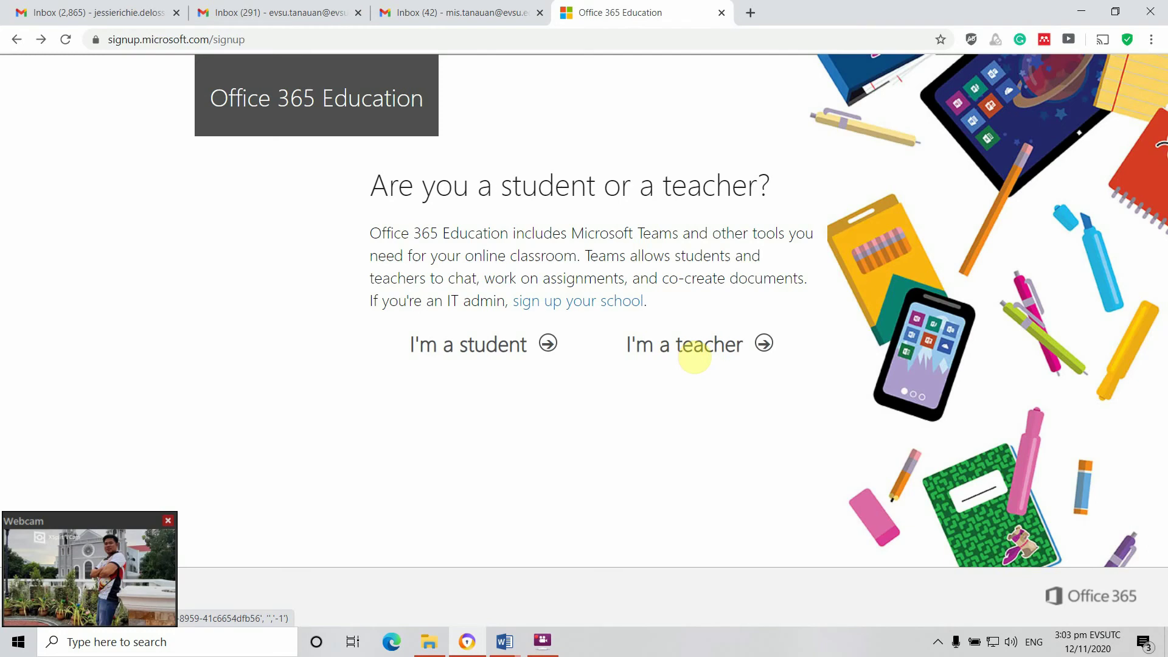
pyautogui.click(694, 356)
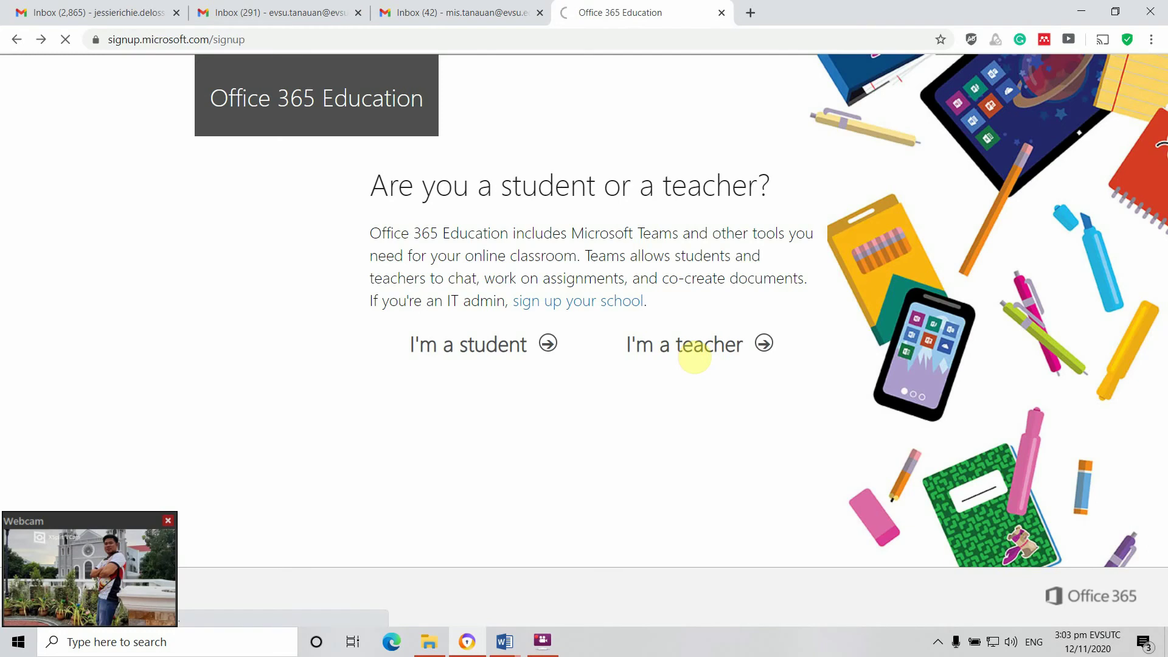
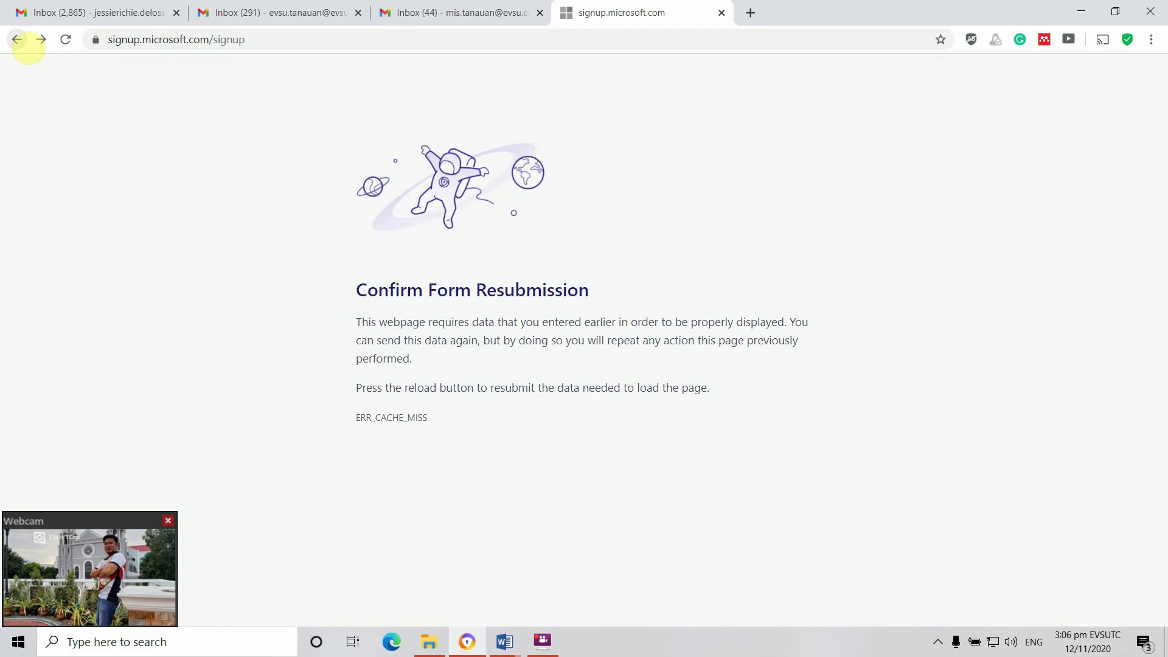
# Copy the current page address into a new private window snapped to the right half
pyautogui.click(17, 39)
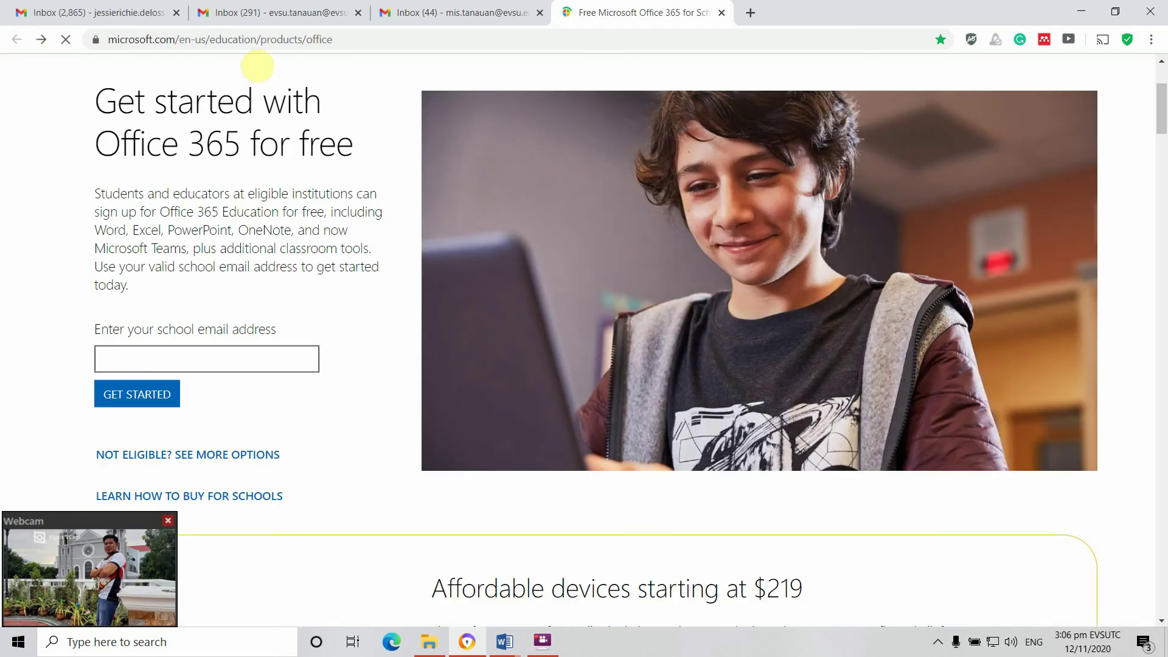
pyautogui.click(347, 38)
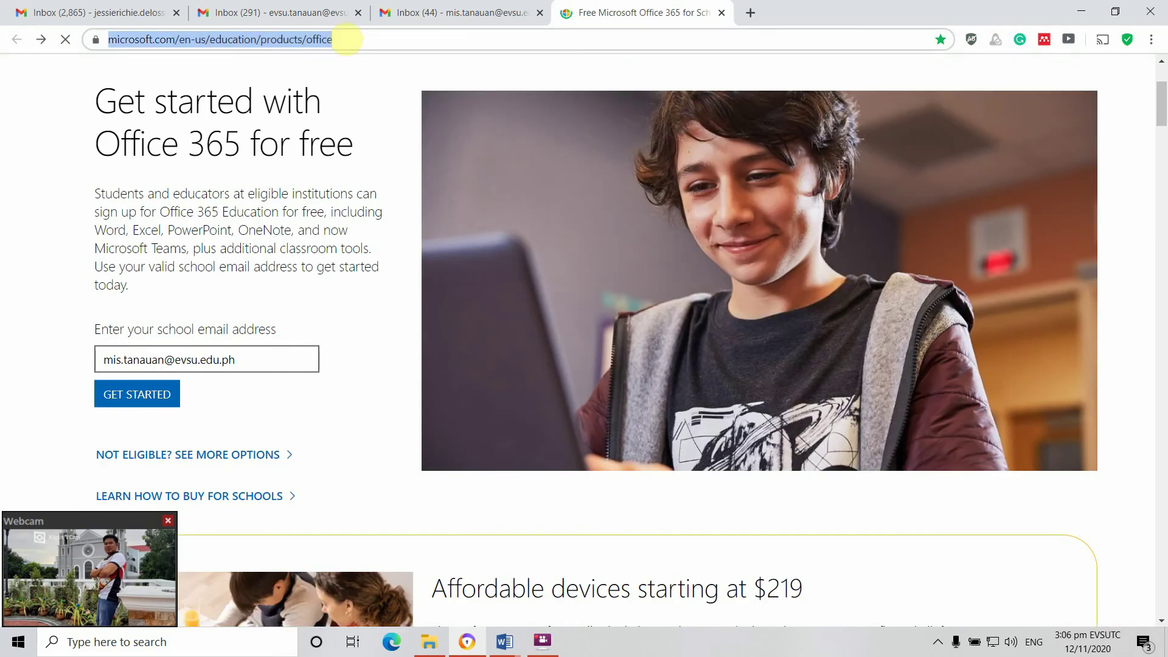
pyautogui.hotkey('ctrl', 'n')
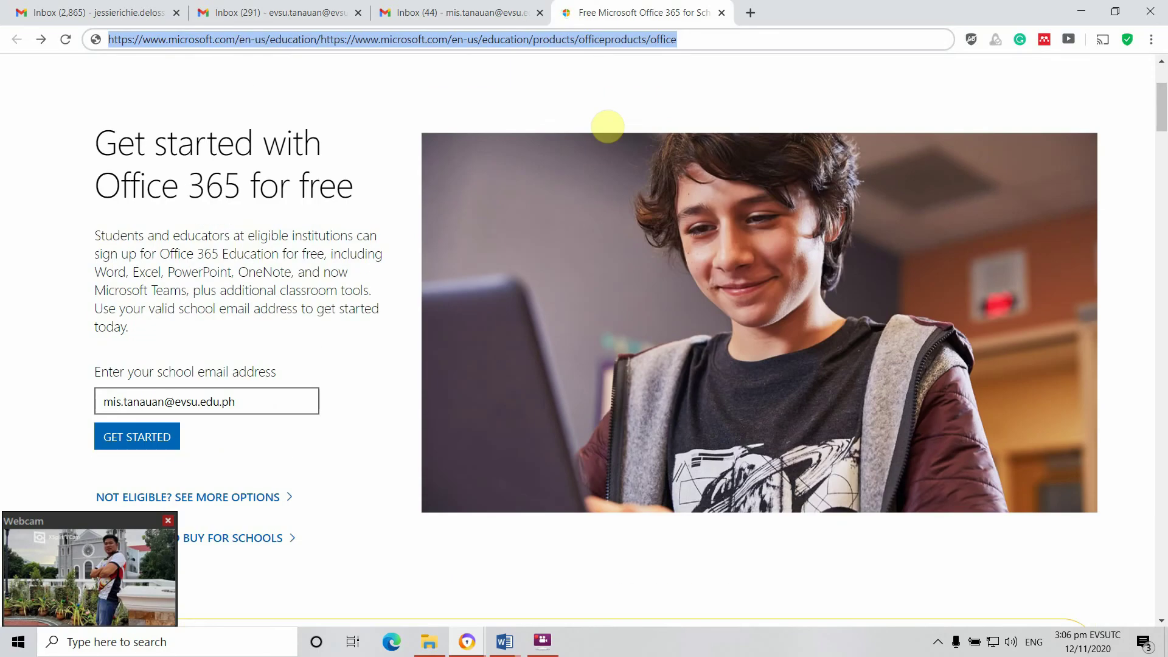
pyautogui.hotkey('ctrl', 'shift', 'n')
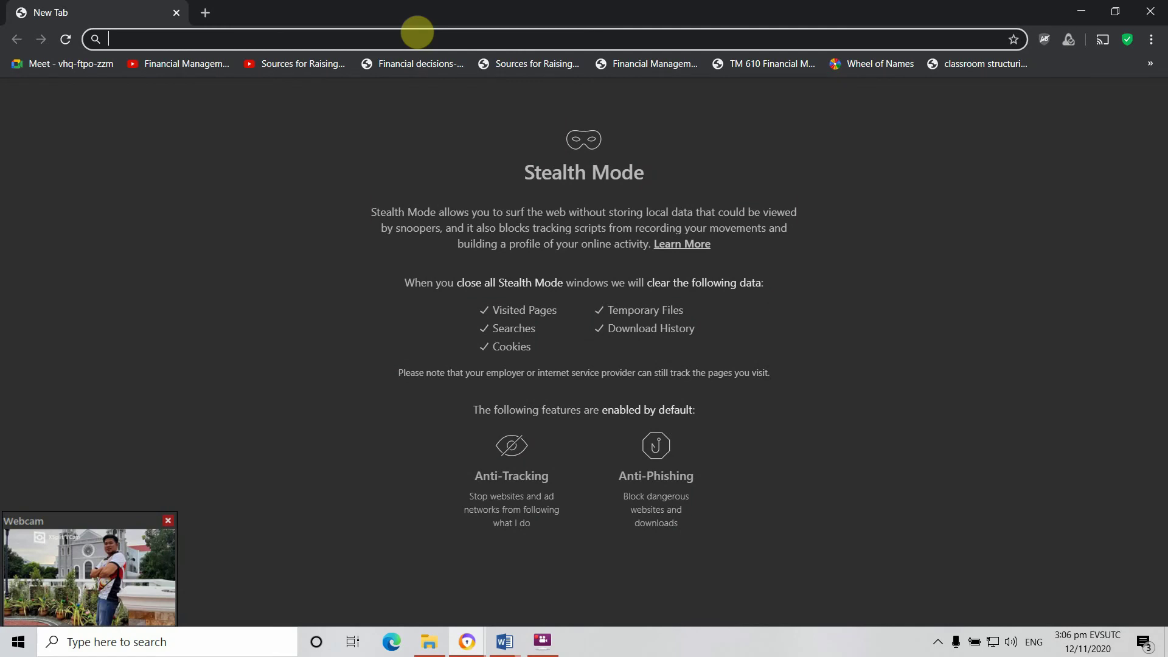
pyautogui.write('microsoft.com/en-us/education/https://www.microsoft.com/en-us/education/products/officeproducts/office')
pyautogui.press('Return')
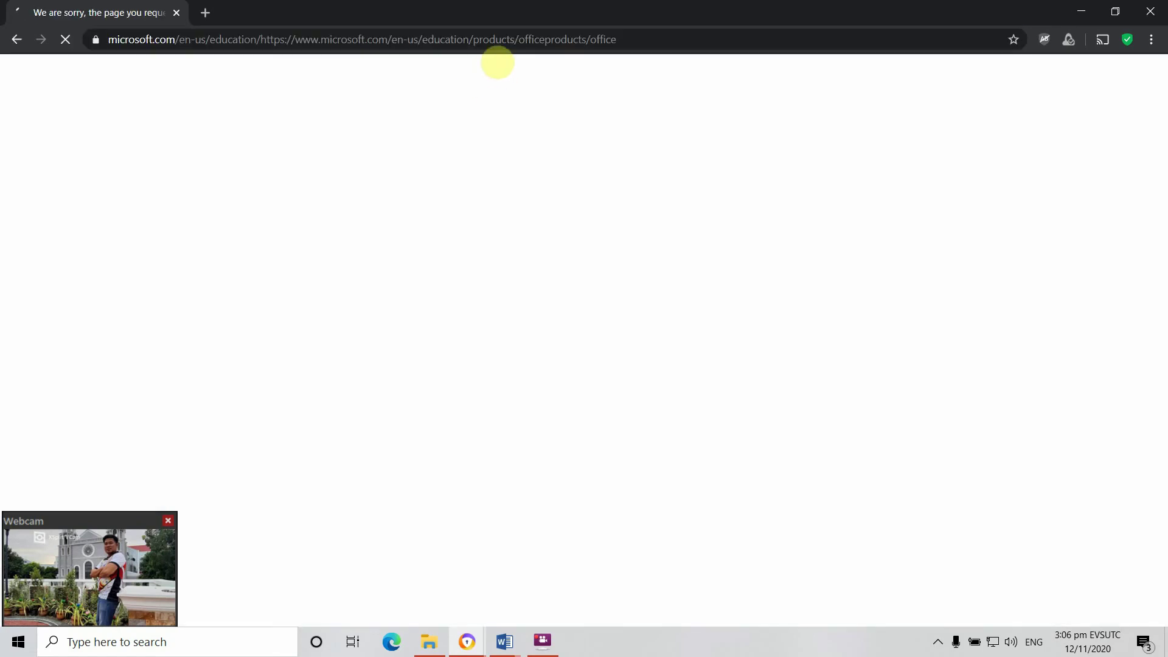
pyautogui.press('super+Right')
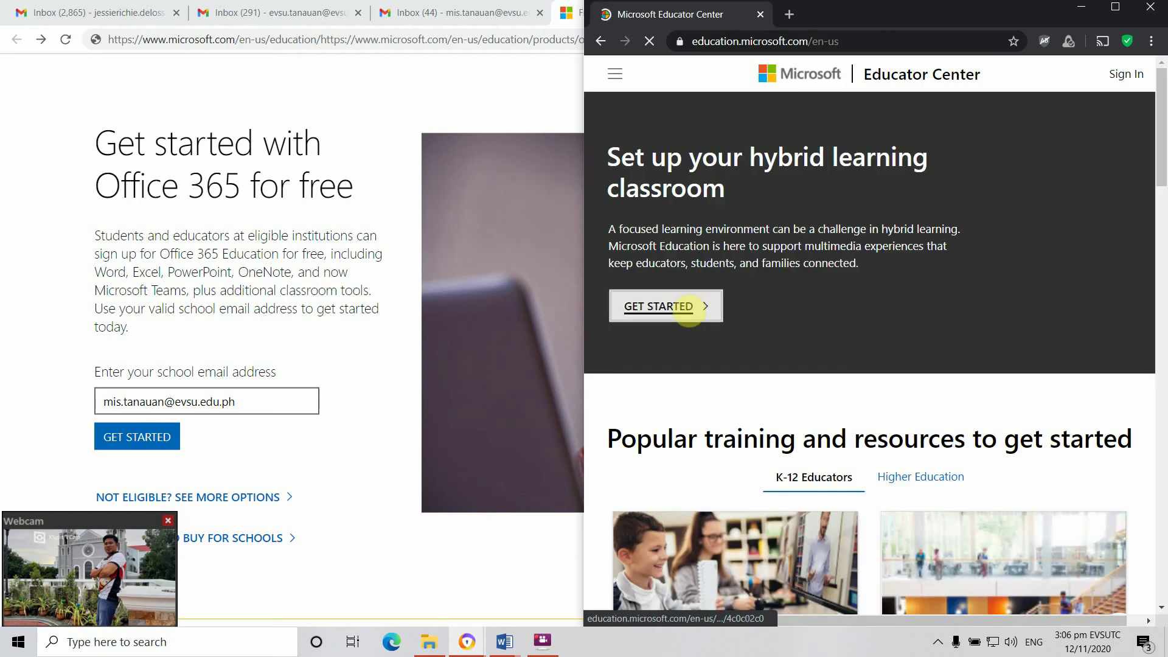
# Open the hybrid learning guide full screen, then the free Office 365 offer in a new tab
pyautogui.click(688, 307)
pyautogui.click(1115, 7)
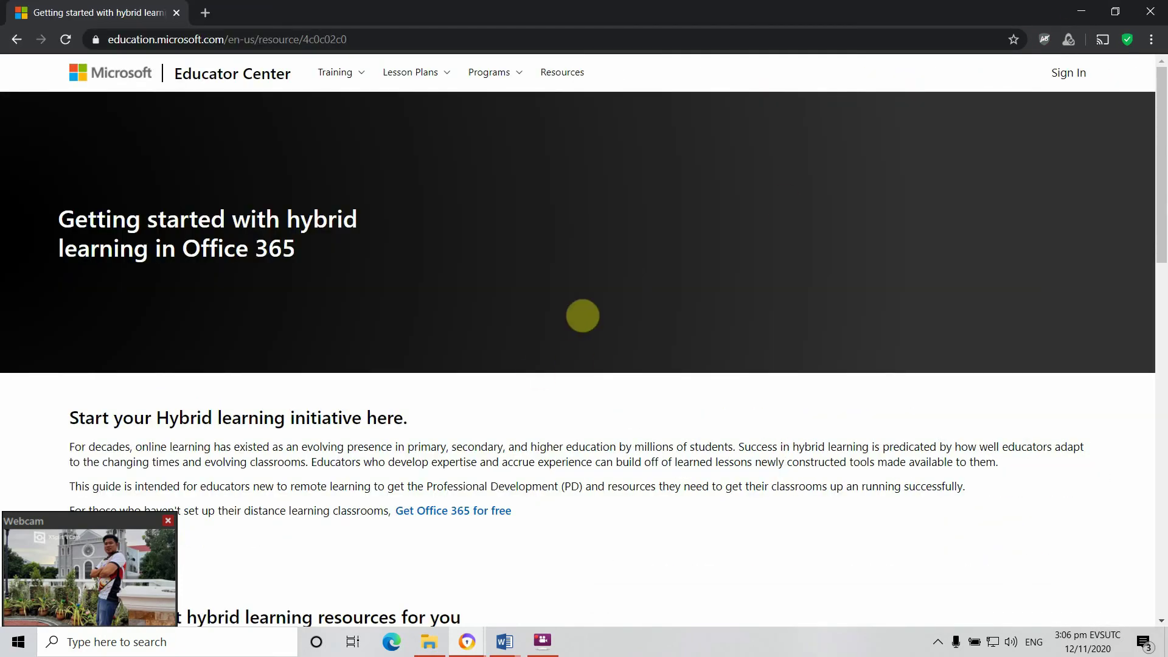
pyautogui.scroll(-1, 576, 315)
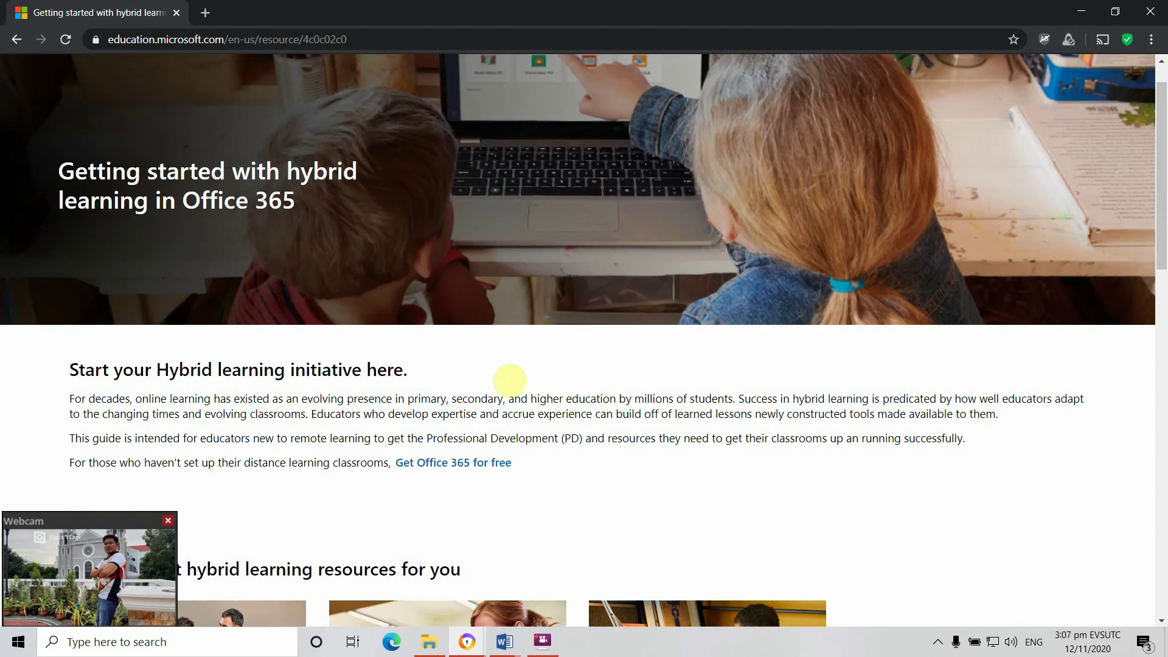
pyautogui.scroll(1, 510, 381)
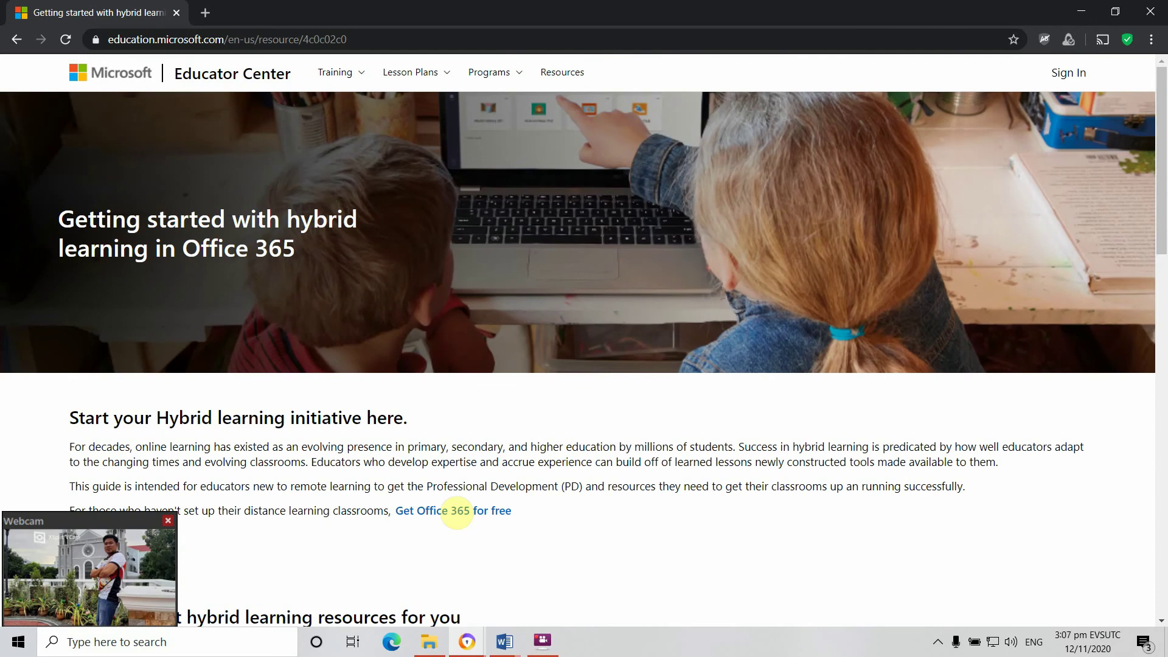
pyautogui.click(456, 510)
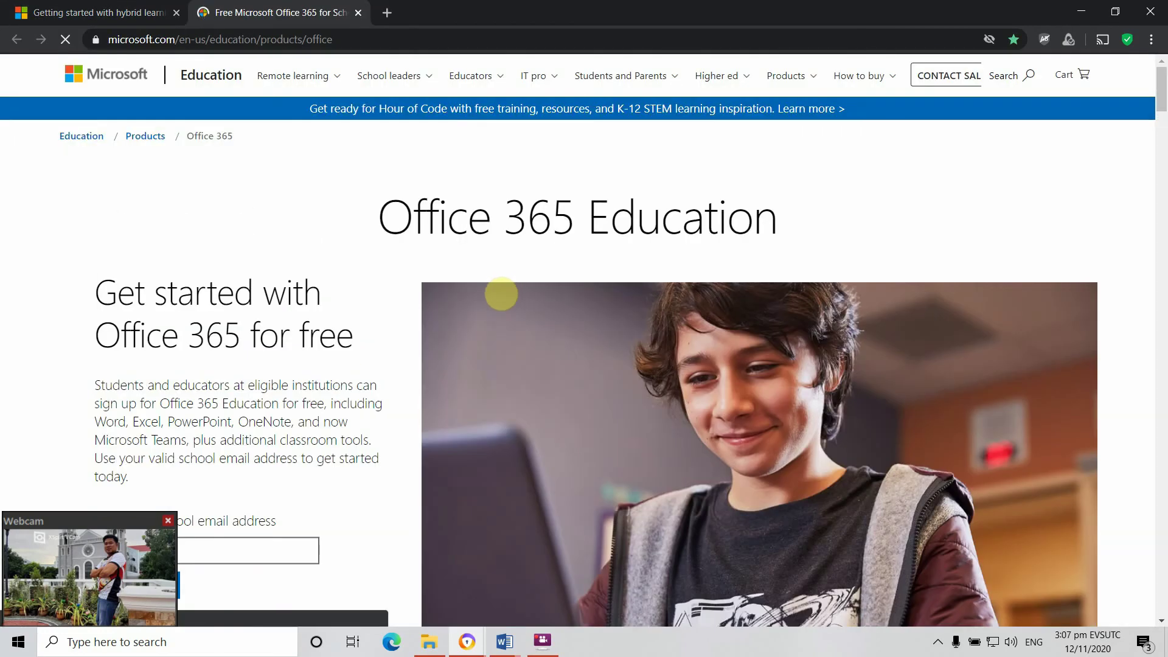
pyautogui.scroll(-3, 366, 336)
pyautogui.scroll(-3, 366, 335)
# Fill in the school email from autofill, submit it, then return and select its first part
pyautogui.click(213, 247)
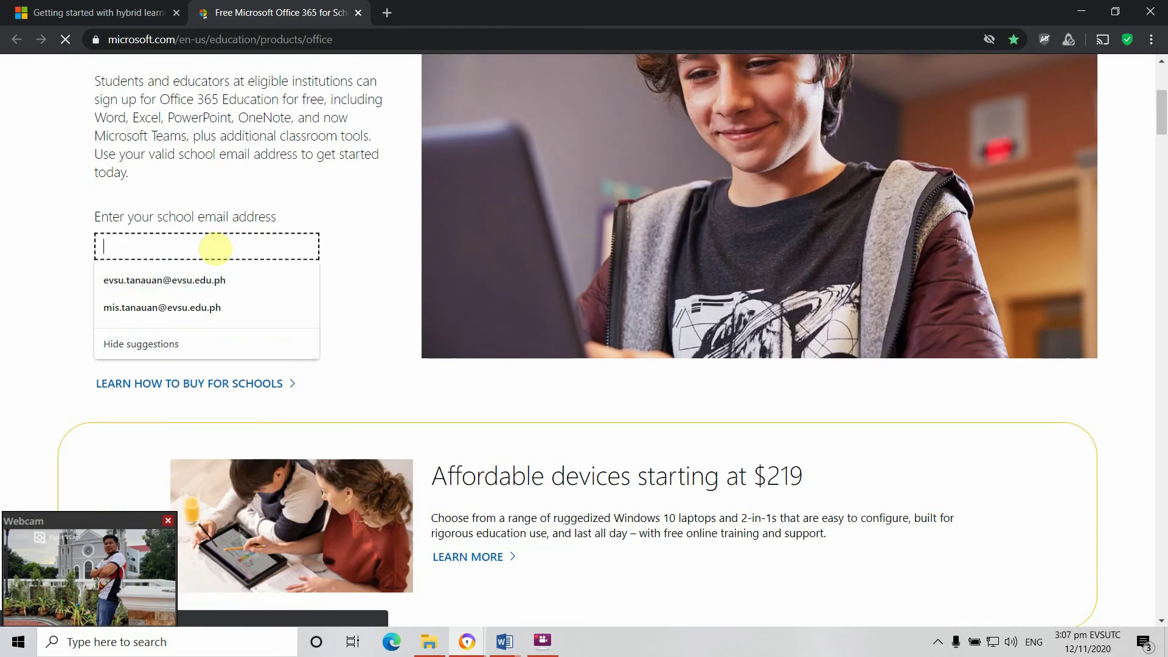
pyautogui.click(198, 308)
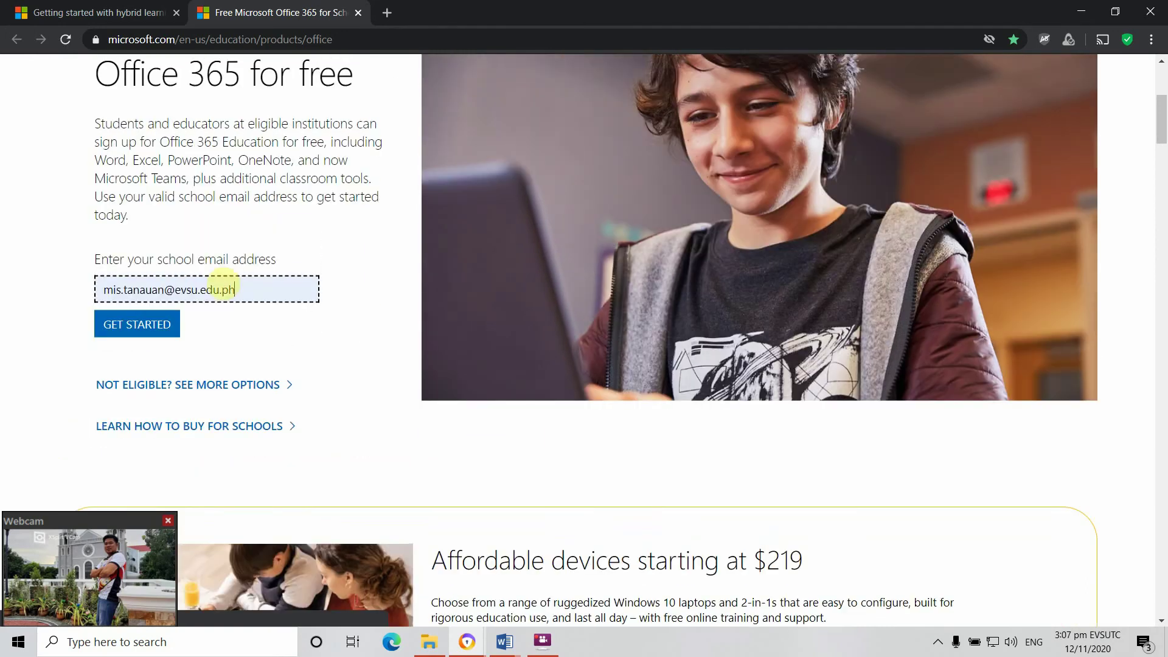
pyautogui.click(154, 328)
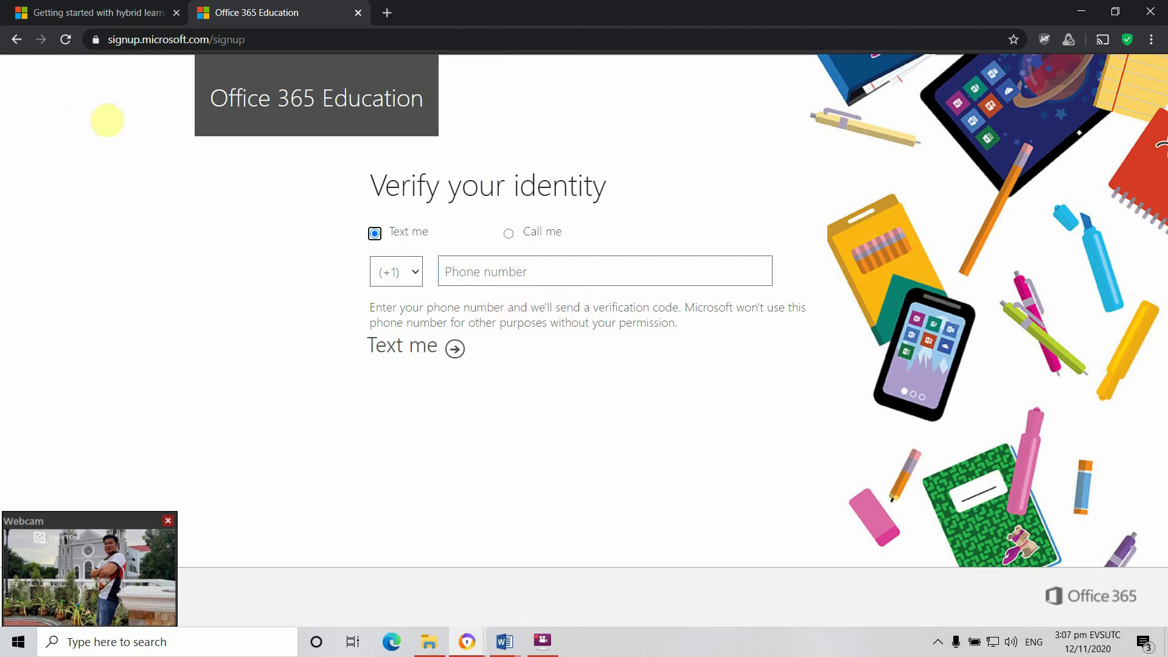
pyautogui.click(18, 40)
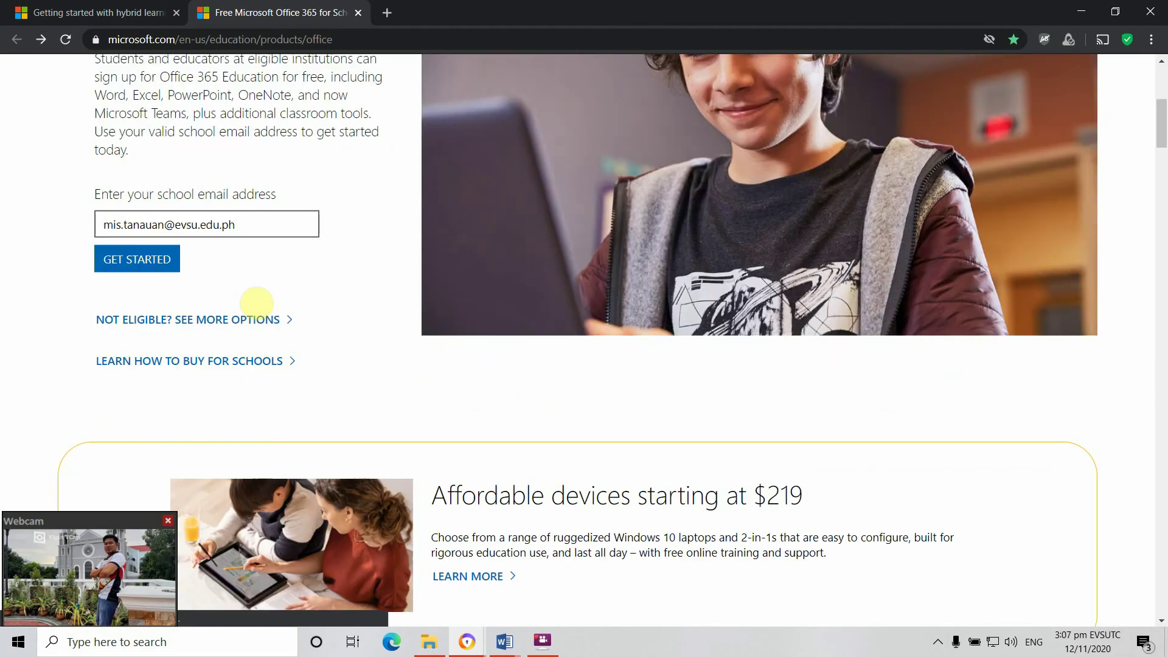
pyautogui.scroll(1, 195, 297)
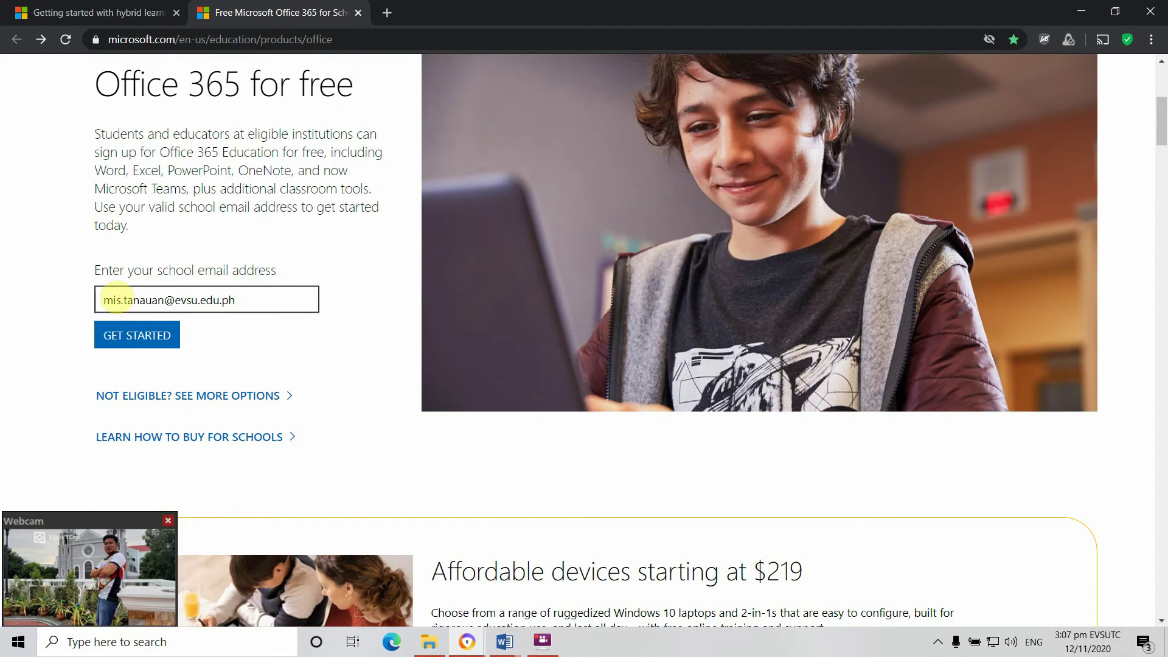
pyautogui.doubleClick(112, 299)
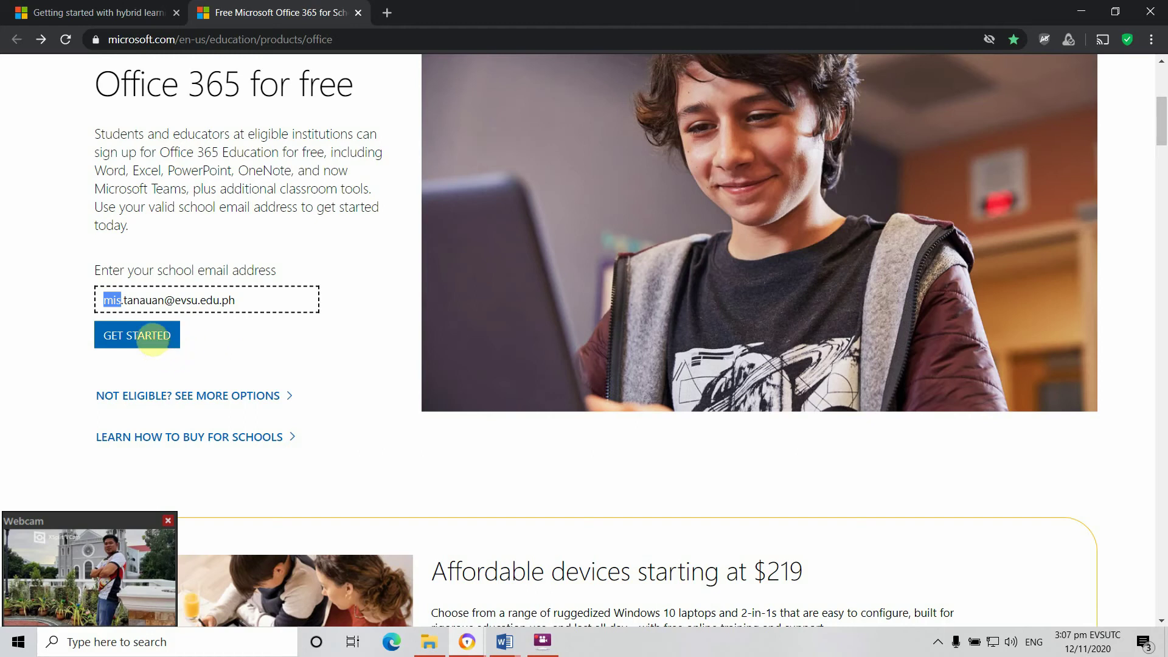
# Submit the school email, enter the mobile phone number, and request a text code
pyautogui.click(150, 345)
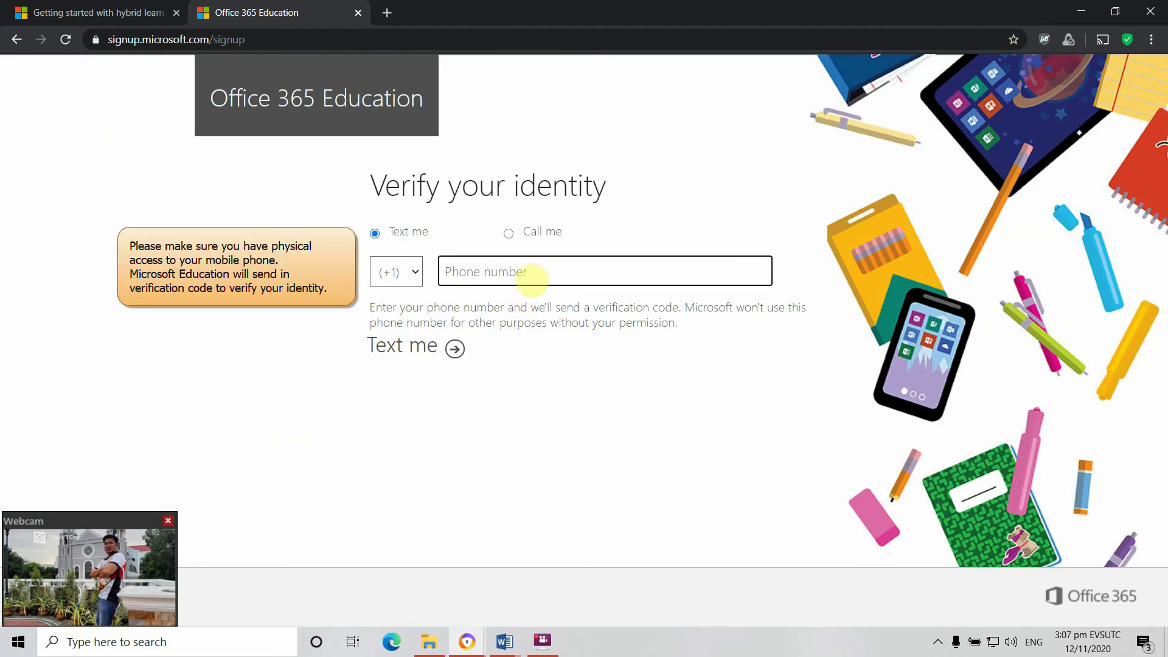
pyautogui.write('09')
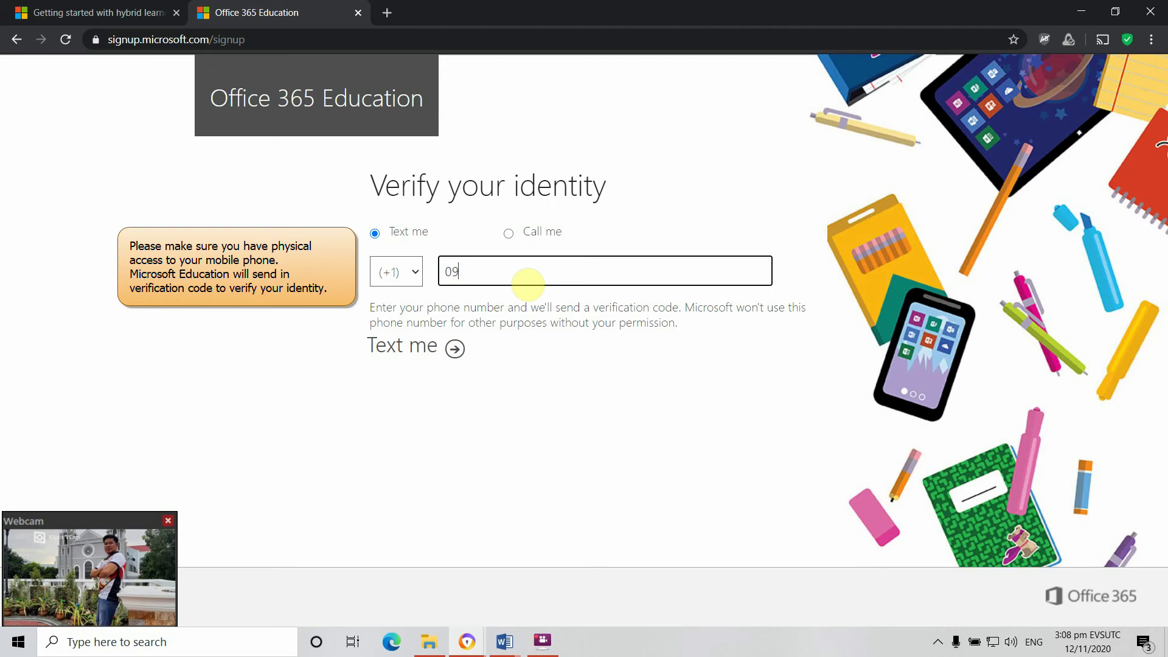
pyautogui.write('17')
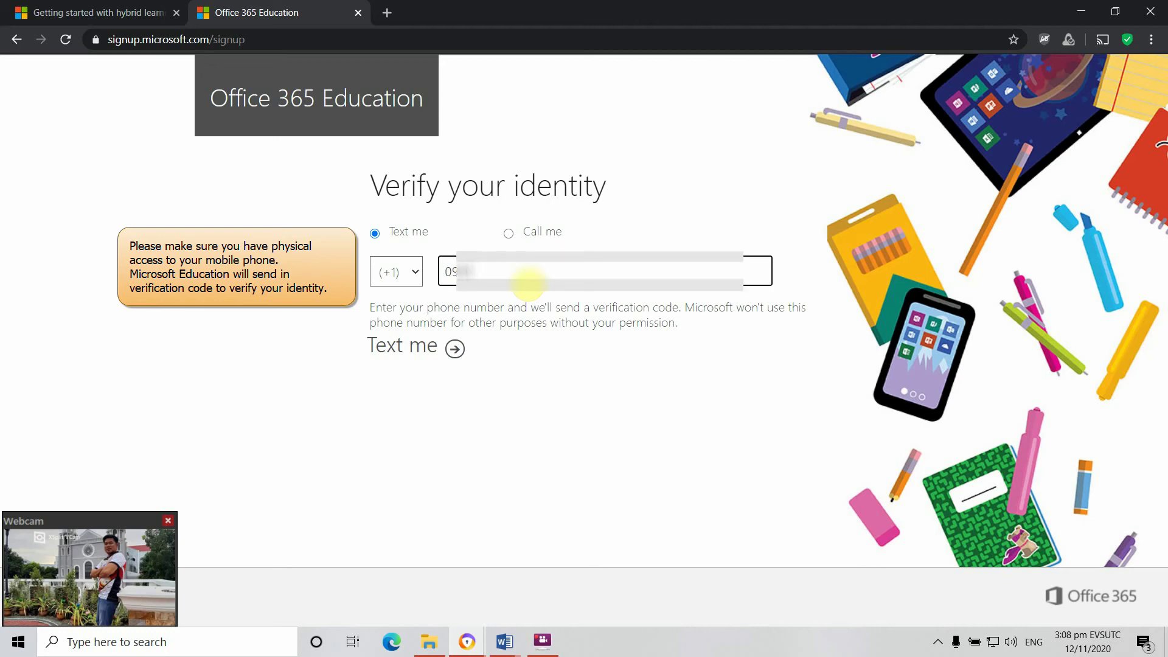
pyautogui.write('12345678')
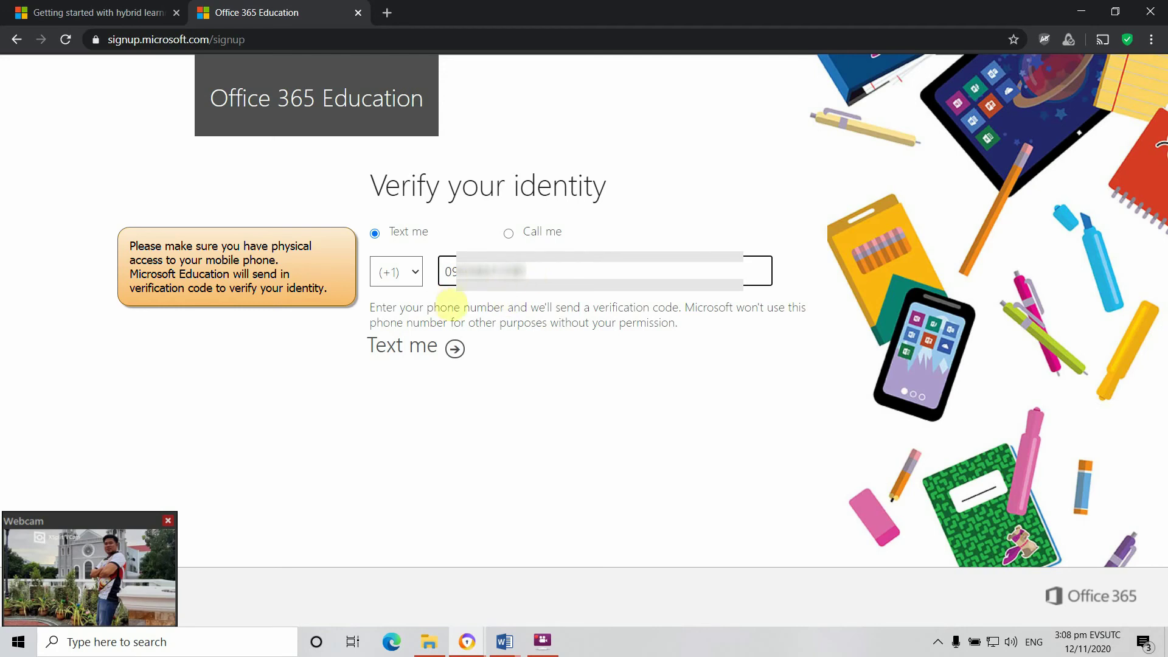
pyautogui.click(455, 349)
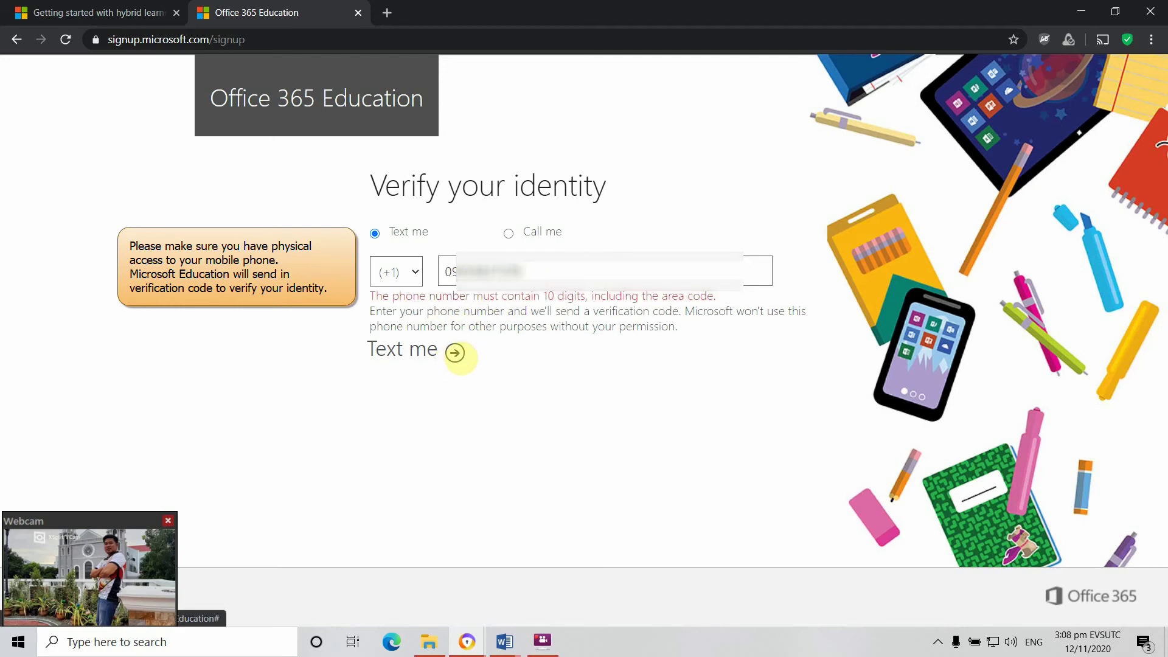
# Change the country code to Philippines (+63) and send the verification text again
pyautogui.click(416, 272)
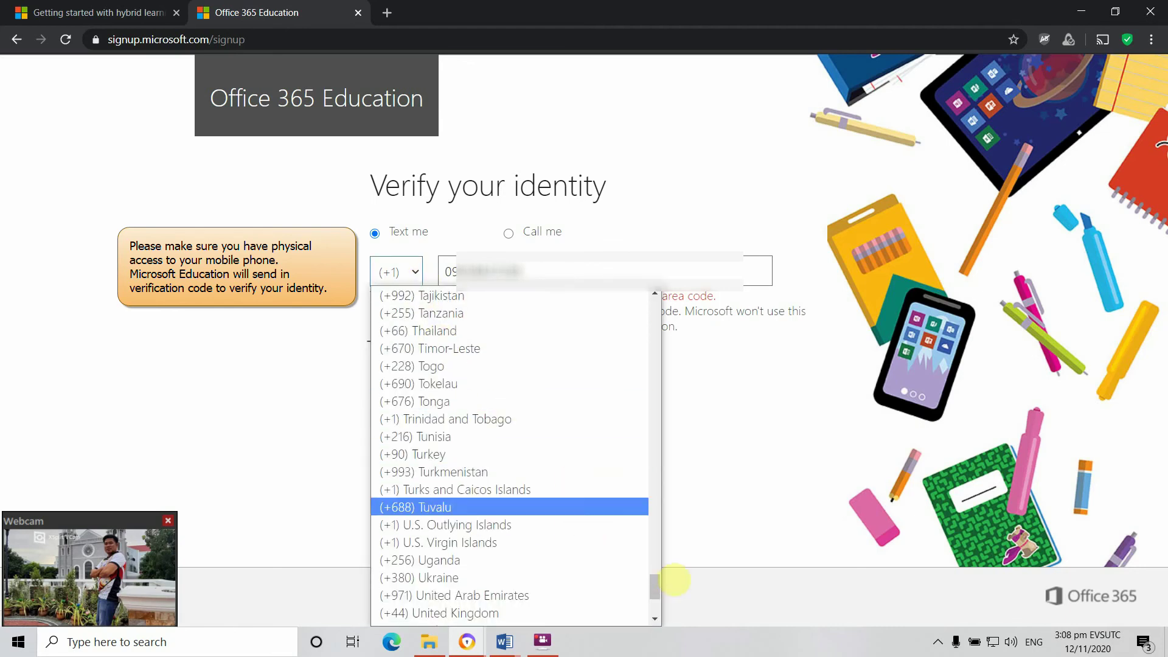
pyautogui.moveTo(655, 585); pyautogui.dragTo(672, 533)
pyautogui.click(443, 338)
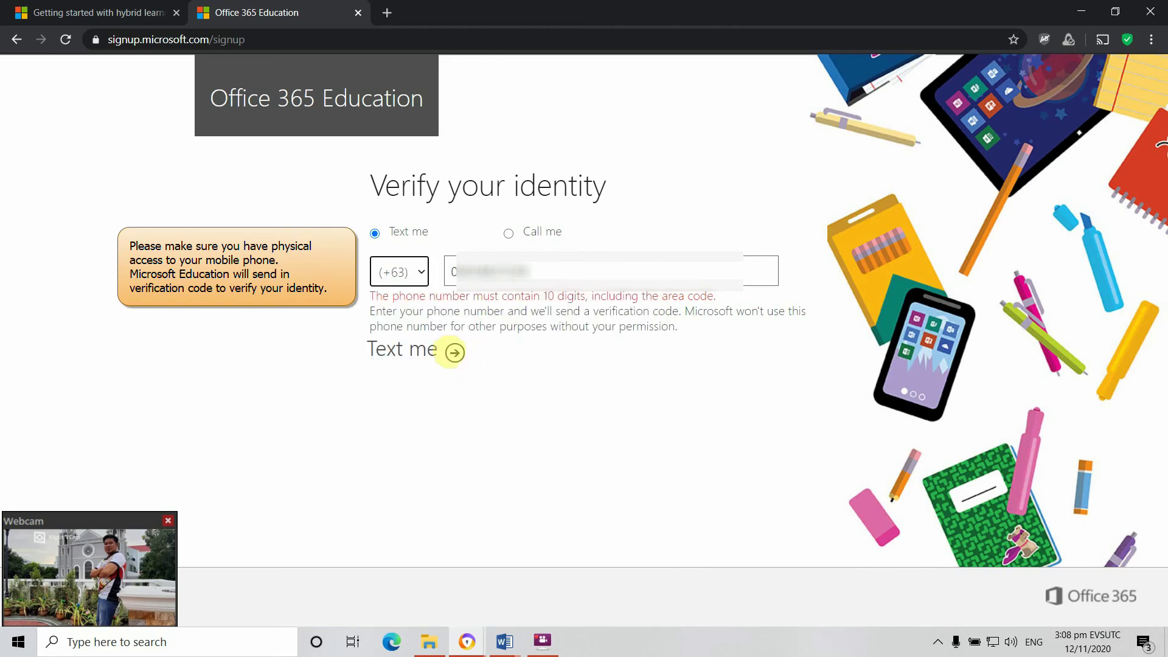
pyautogui.click(456, 354)
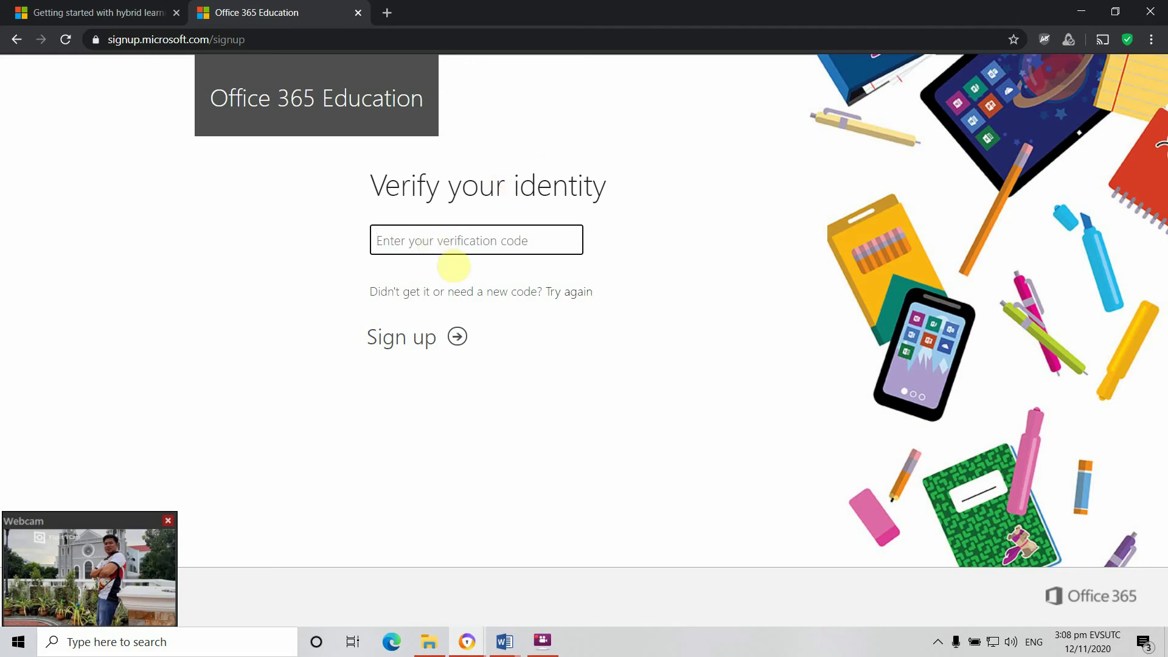
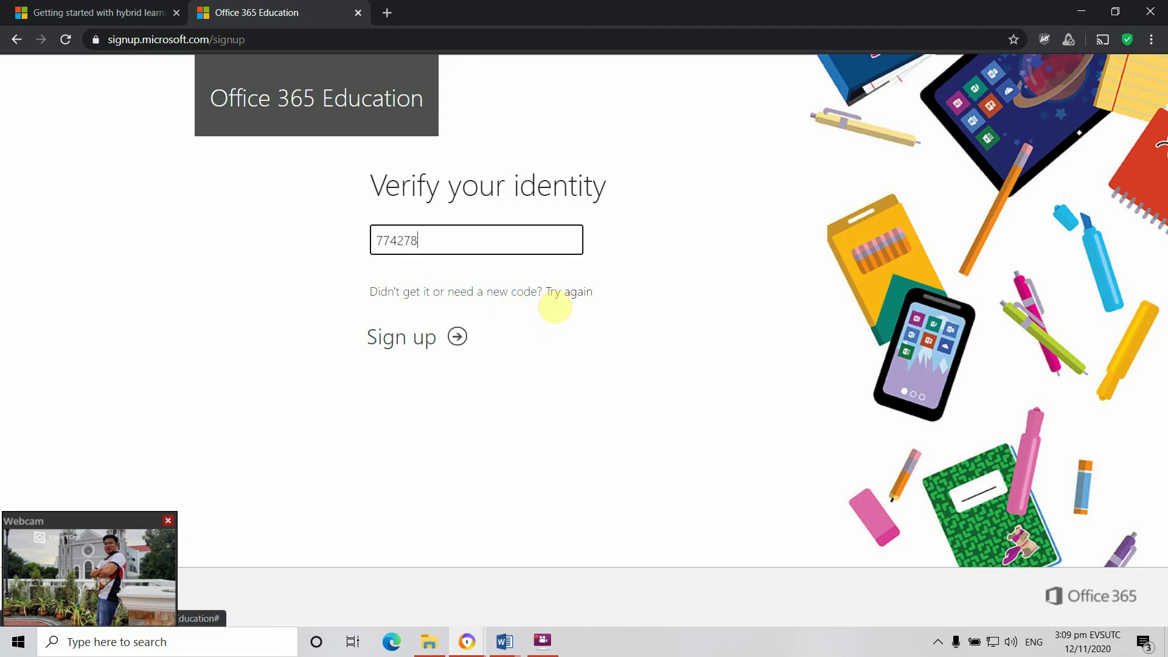
# Enter and submit the texted verification code, then choose to sign up as a teacher
pyautogui.click(463, 348)
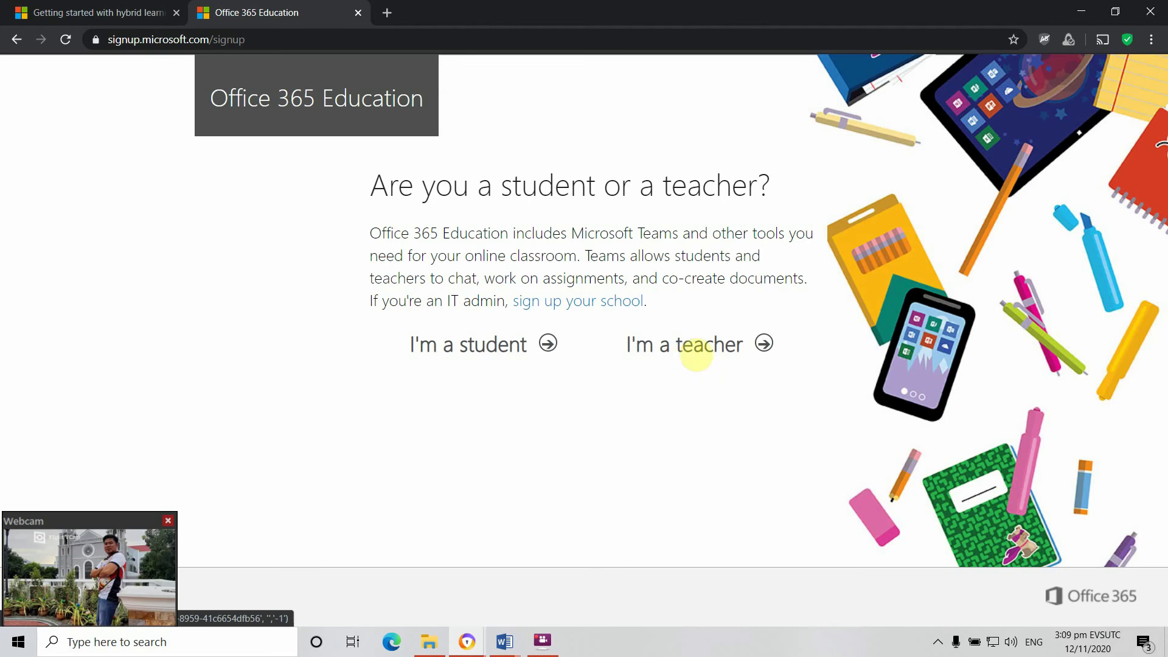
pyautogui.click(696, 352)
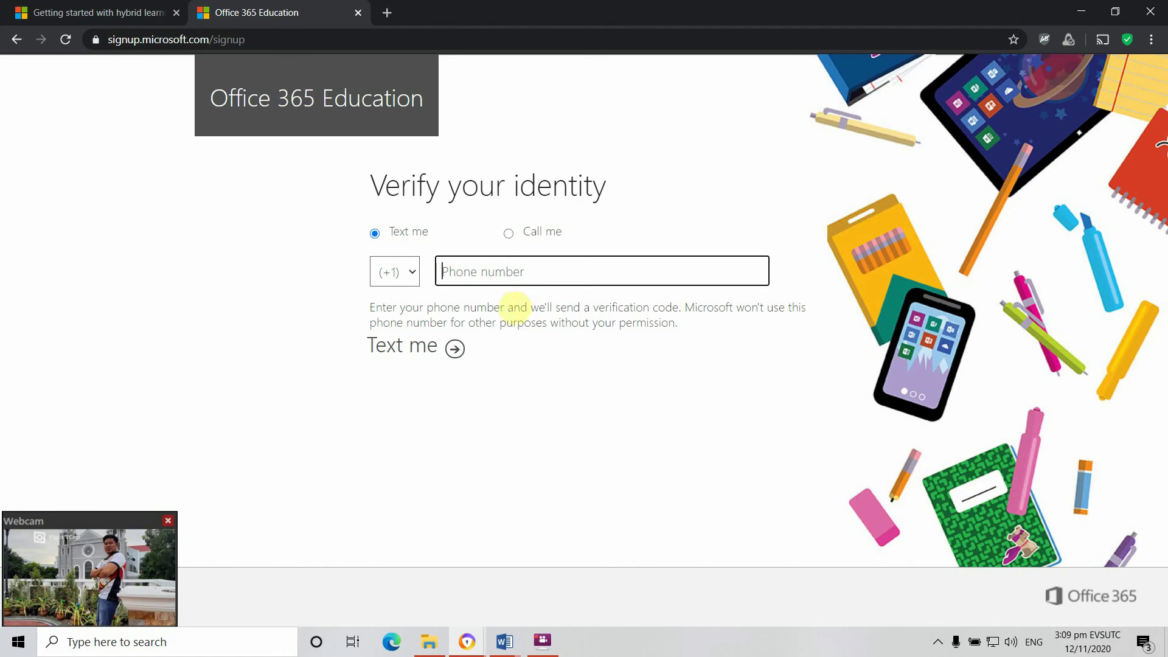
# Choose Philippines (+63) as the country code, enter the mobile number, and request the code by text
pyautogui.click(410, 272)
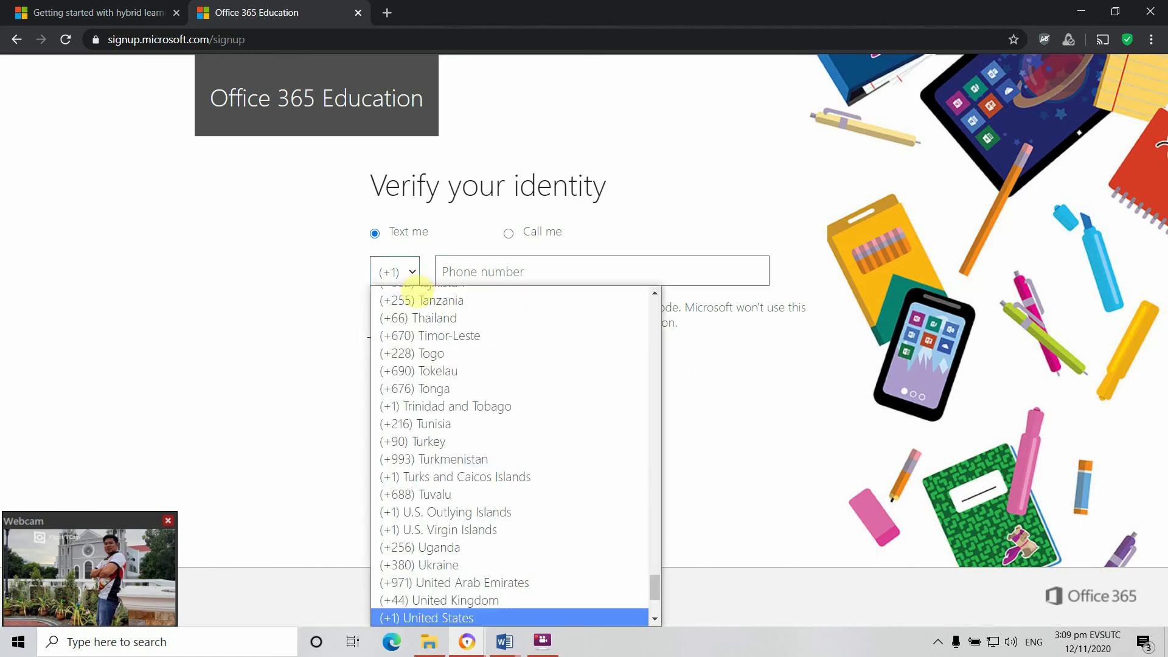
pyautogui.scroll(3, 659, 594)
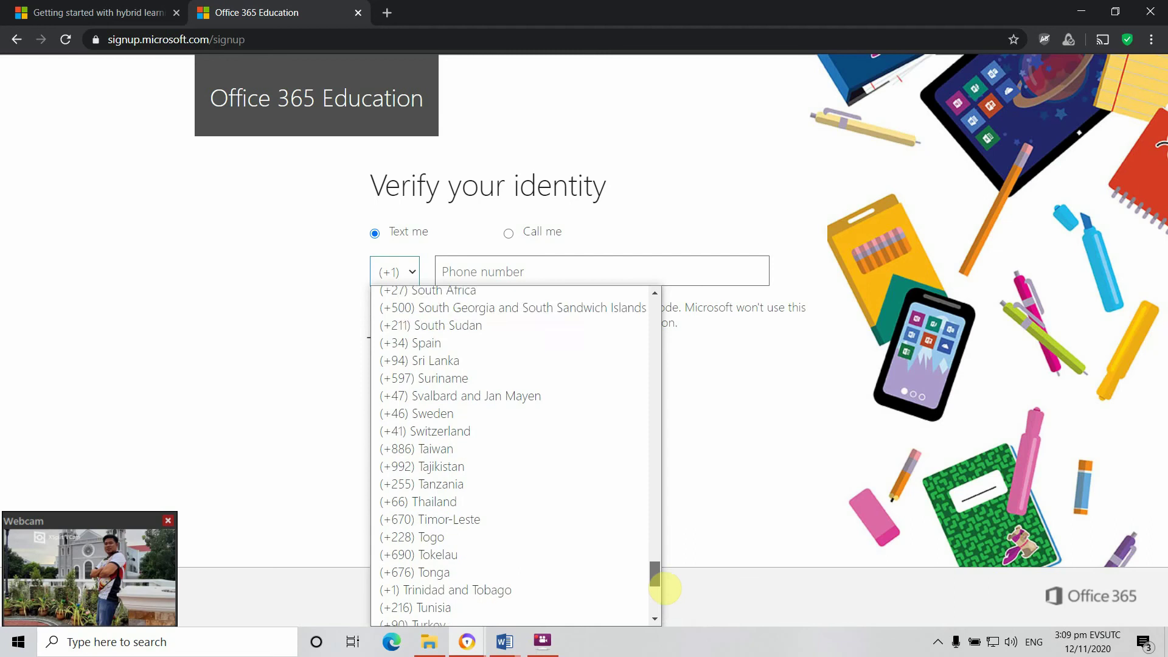
pyautogui.moveTo(664, 588); pyautogui.dragTo(665, 534)
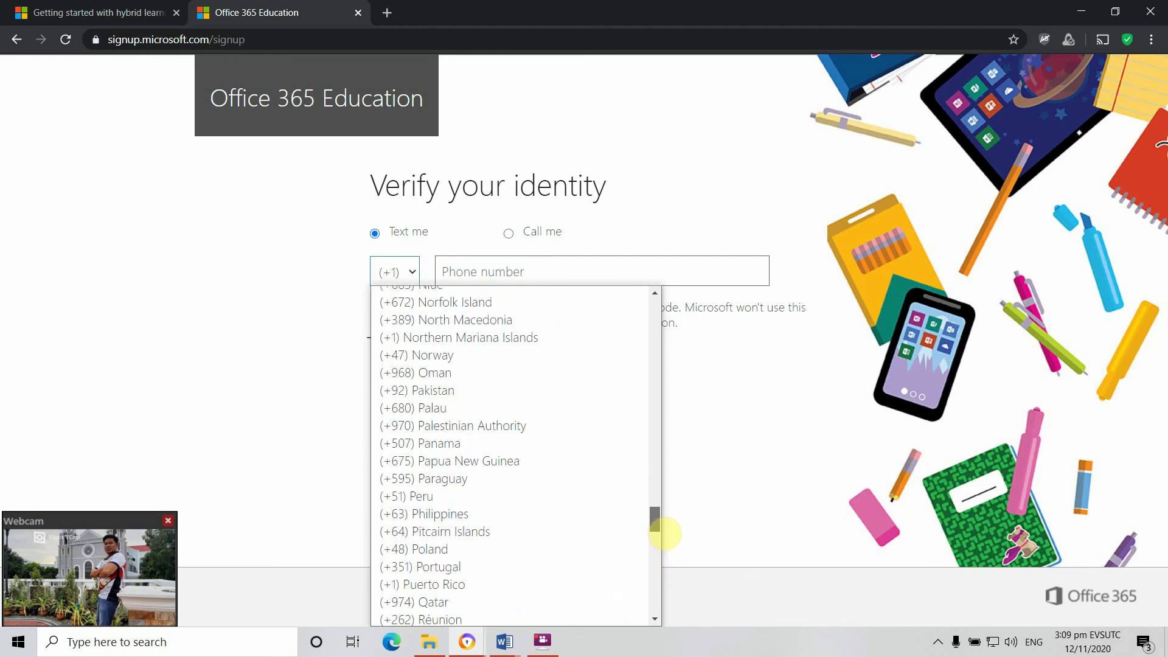
pyautogui.click(477, 516)
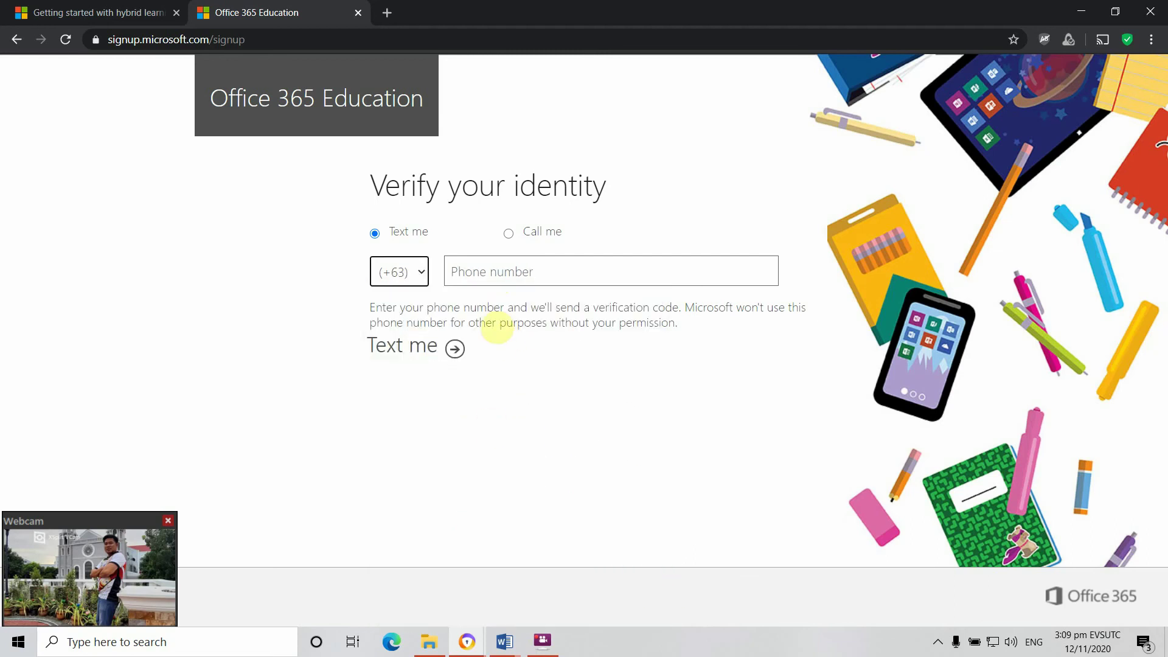
pyautogui.click(498, 275)
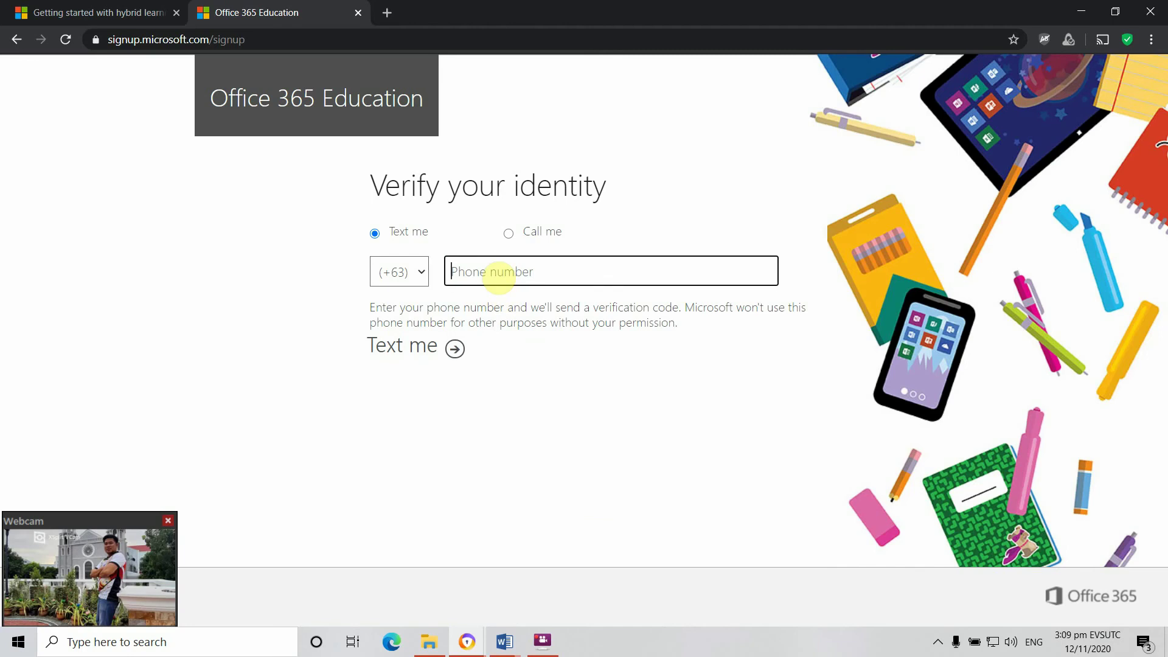
pyautogui.write('905')
pyautogui.write('1234')
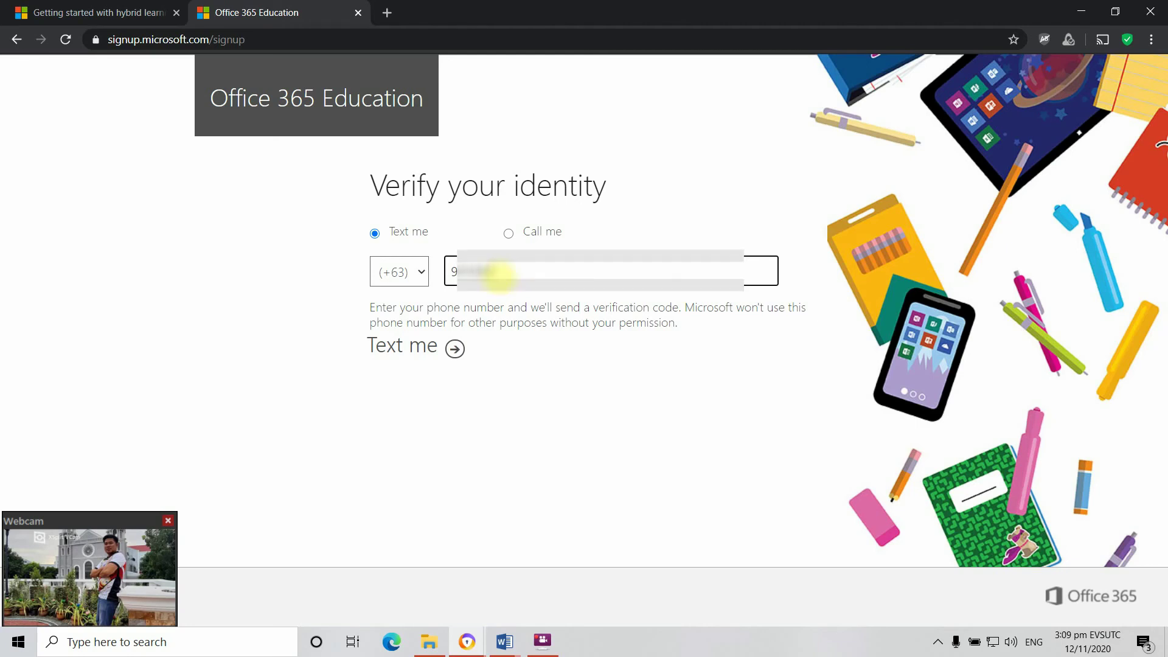
pyautogui.write('5678')
pyautogui.click(456, 349)
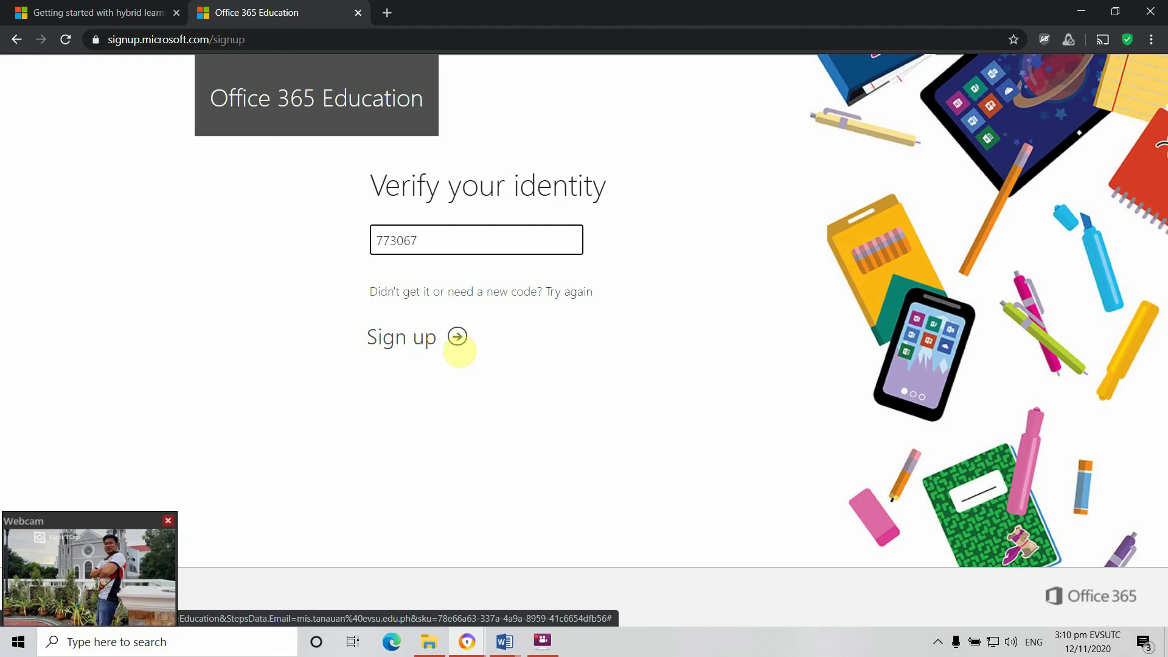
# Submit the texted code, then fill in the first name, last name and account password
pyautogui.click(461, 344)
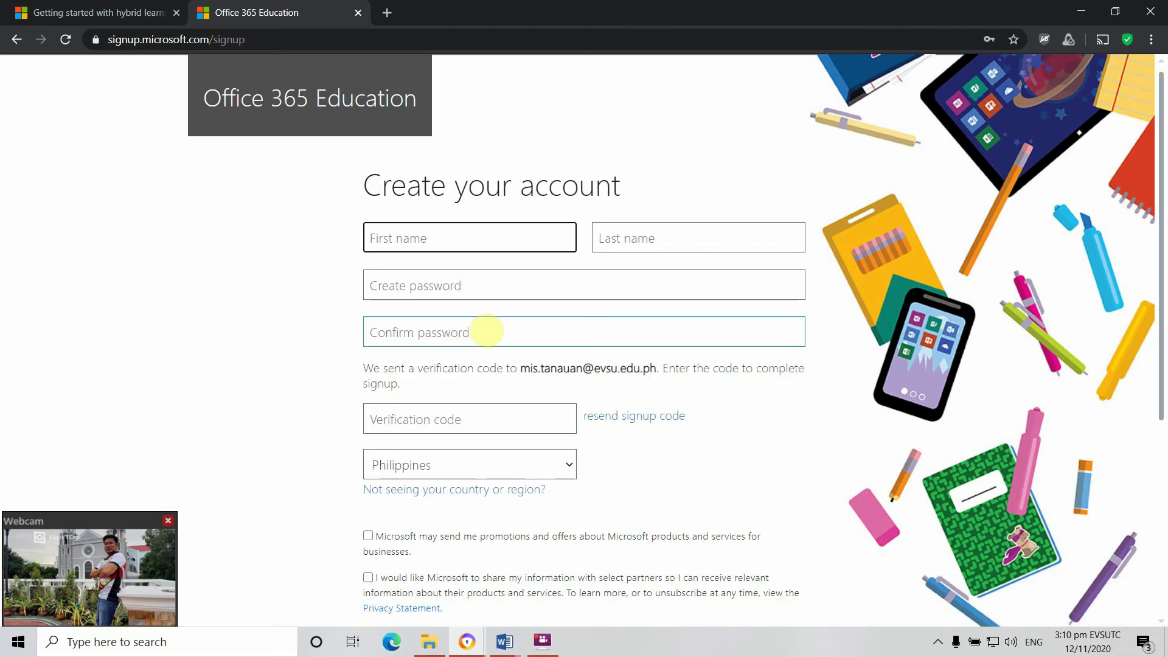
pyautogui.write('MIS')
pyautogui.press('Tab')
pyautogui.write('Tana')
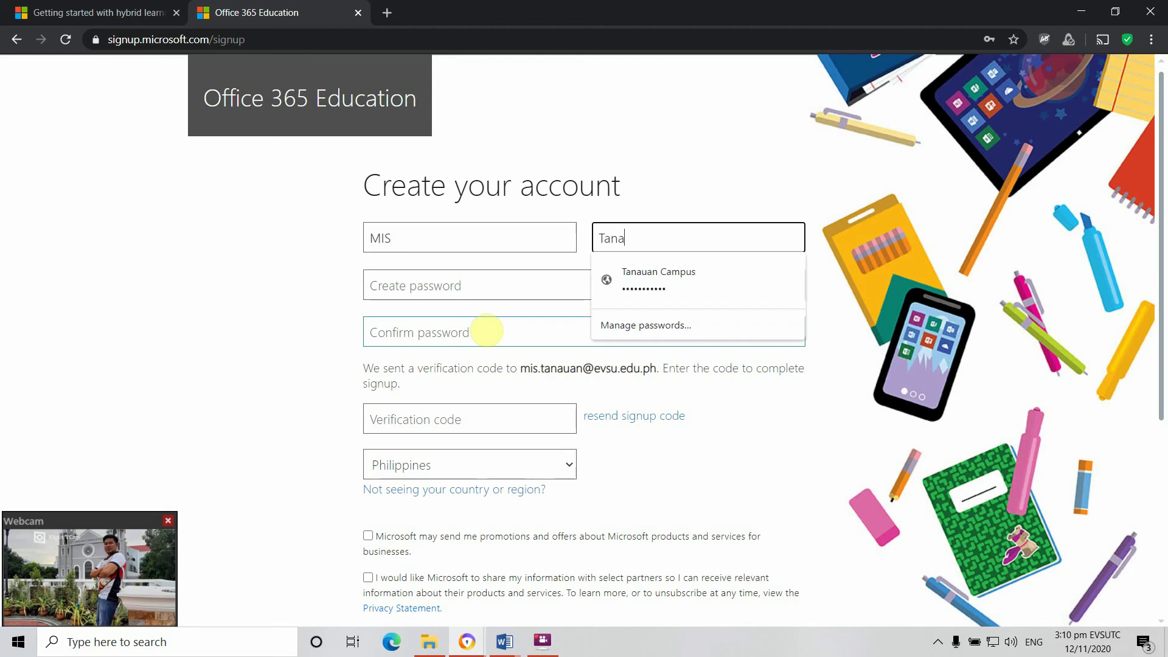
pyautogui.press('Tab')
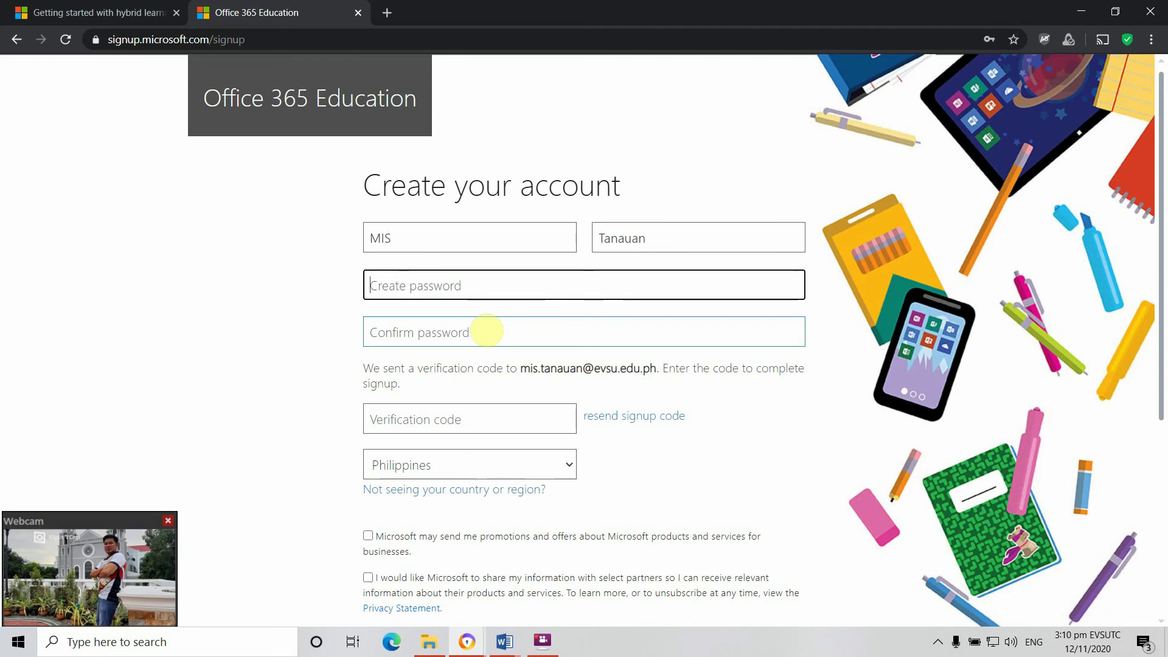
pyautogui.write('••')
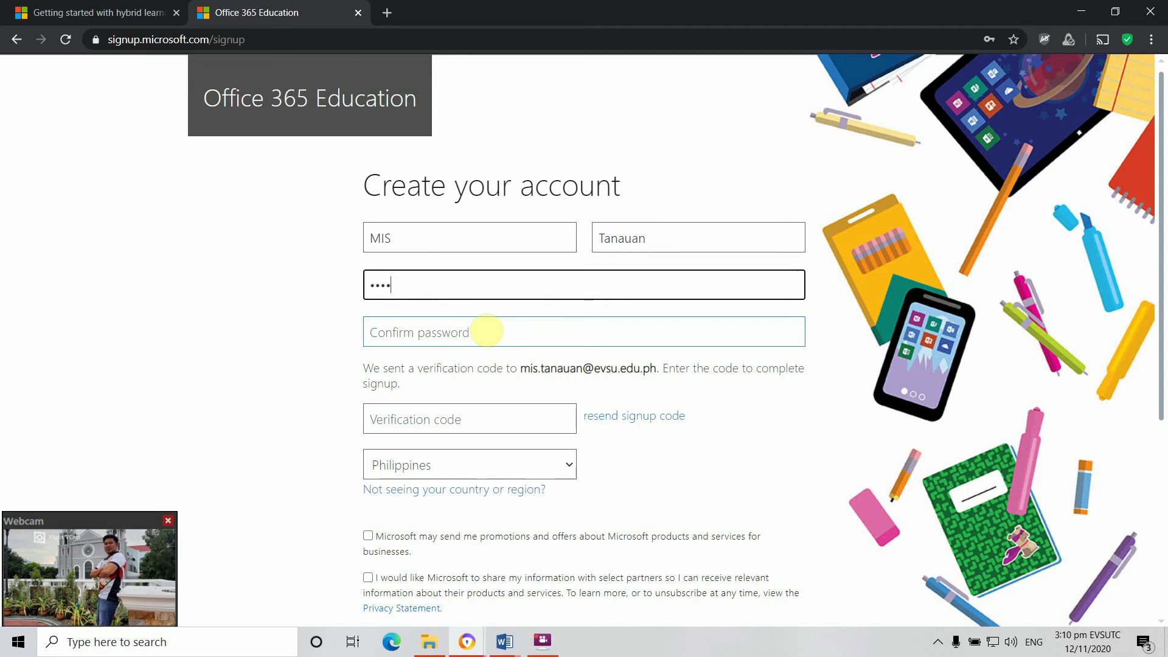
pyautogui.write('••••')
pyautogui.click(487, 331)
pyautogui.write('•')
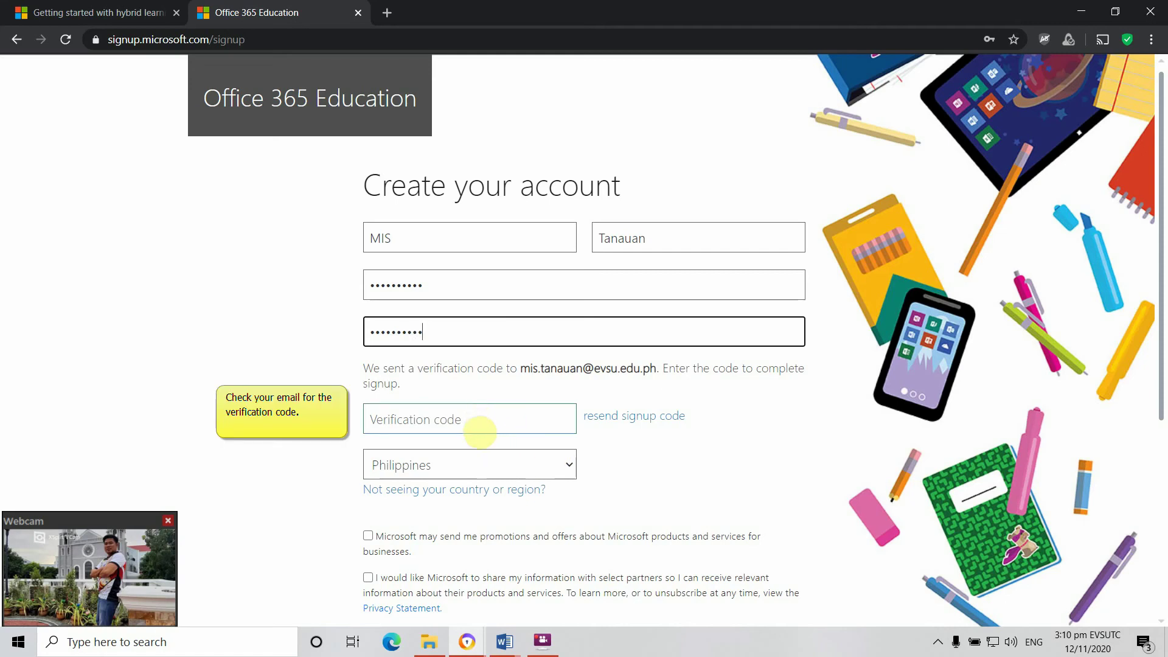
# Snap the window right and copy the emailed signup code from the school inbox into Verification code
pyautogui.press('super+Right')
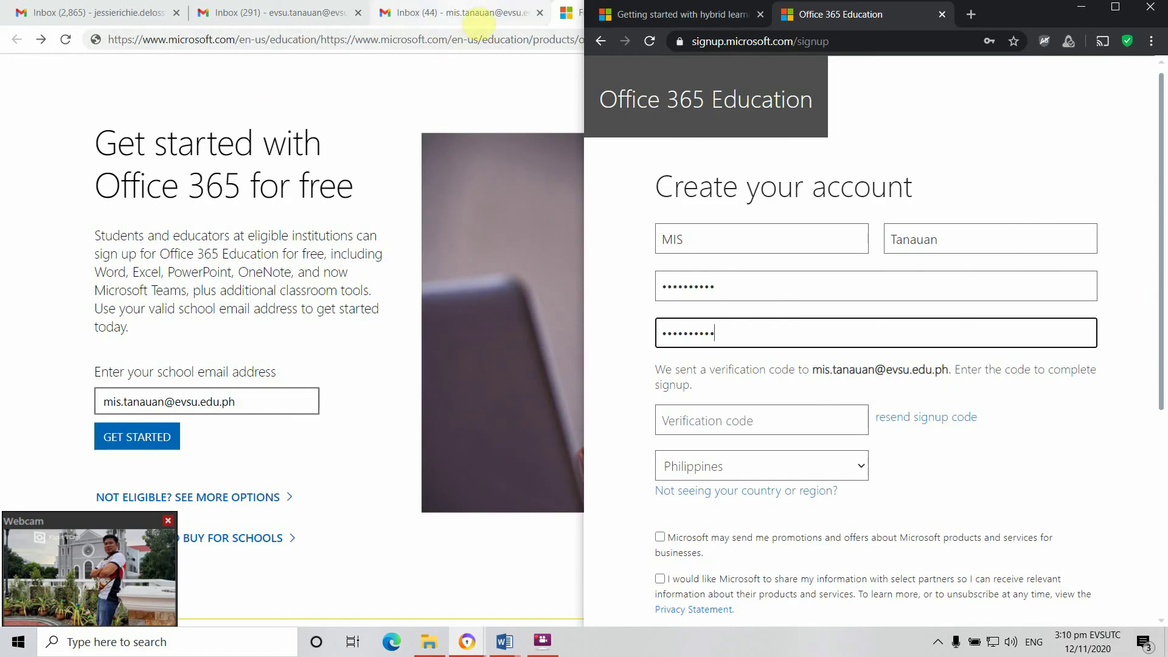
pyautogui.click(495, 13)
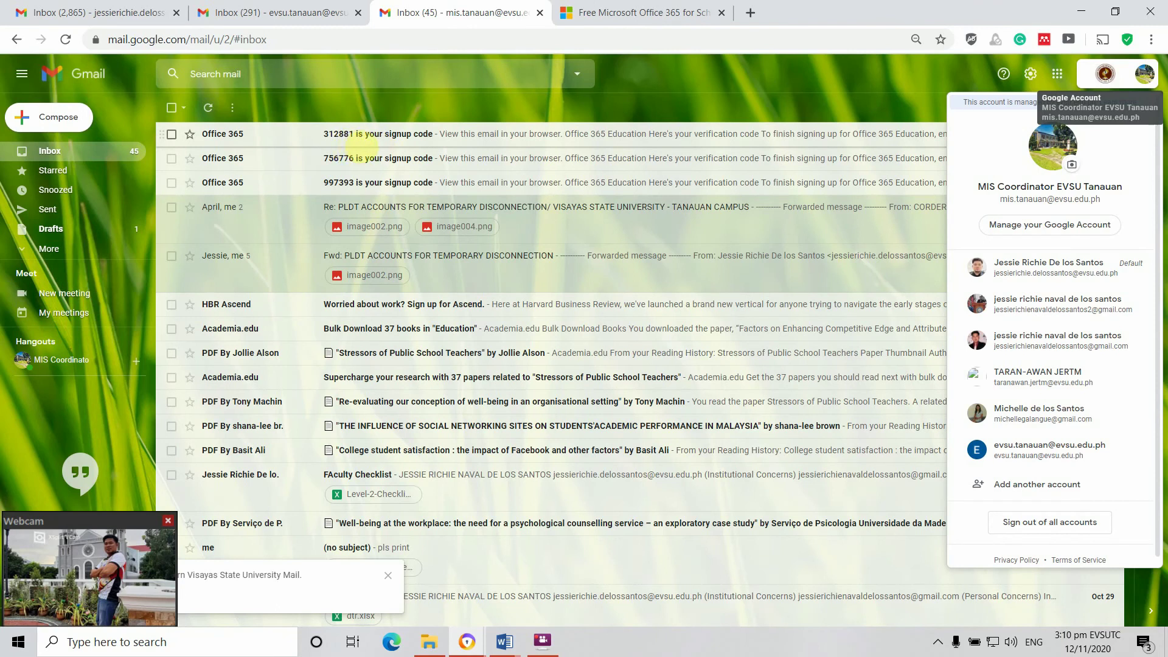
pyautogui.hotkey('alt', 'Tab')
pyautogui.click(752, 422)
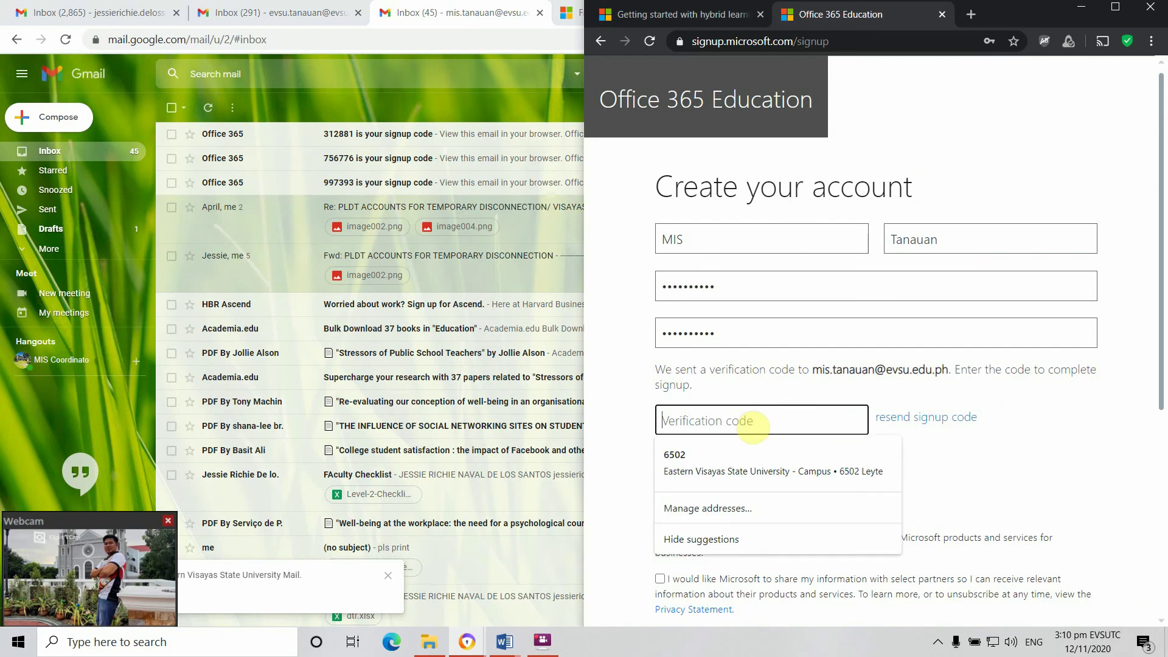
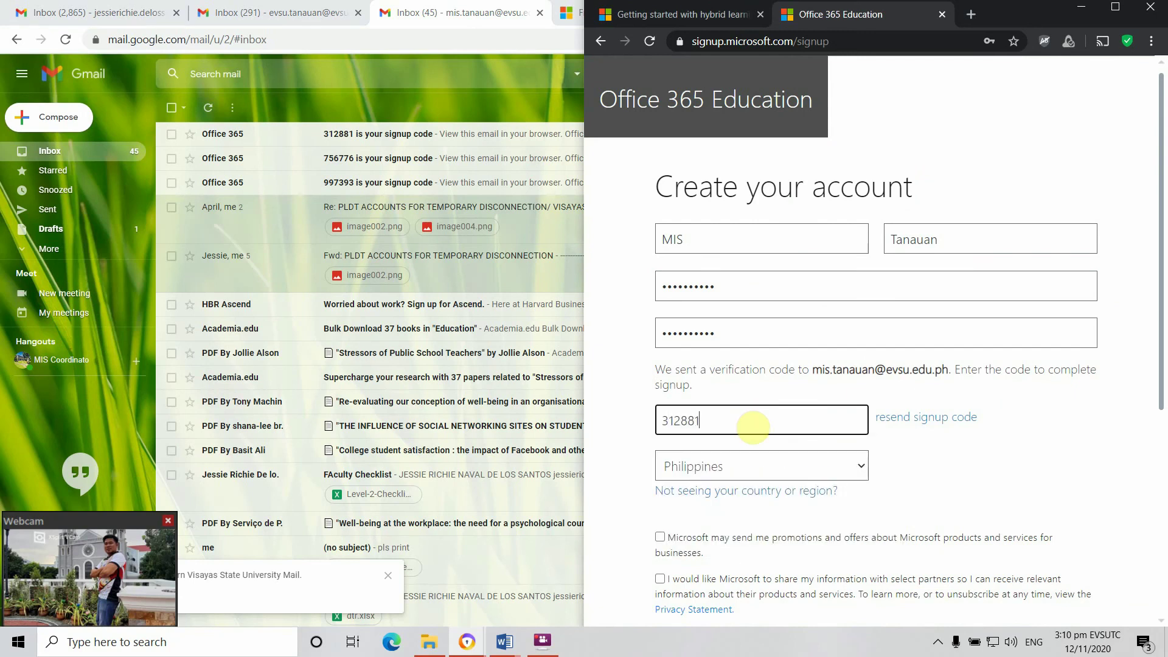
# Accept the Microsoft promotions and partner-sharing options, submit the form, and maximize the window
pyautogui.click(921, 418)
pyautogui.scroll(-3, 923, 420)
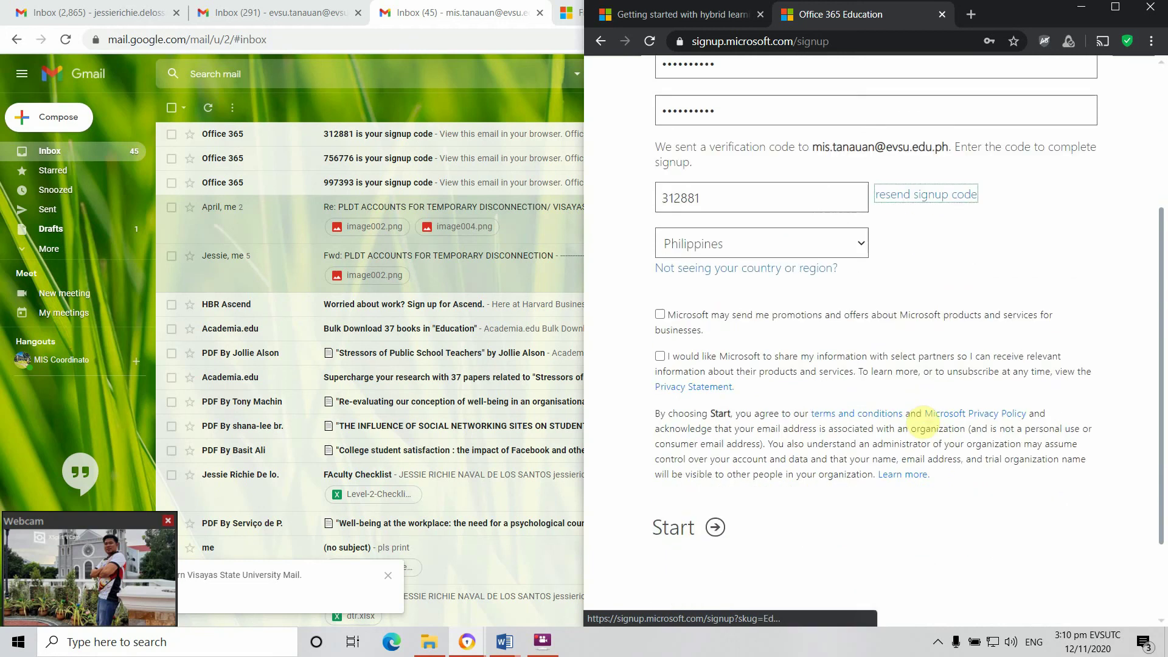
pyautogui.click(660, 309)
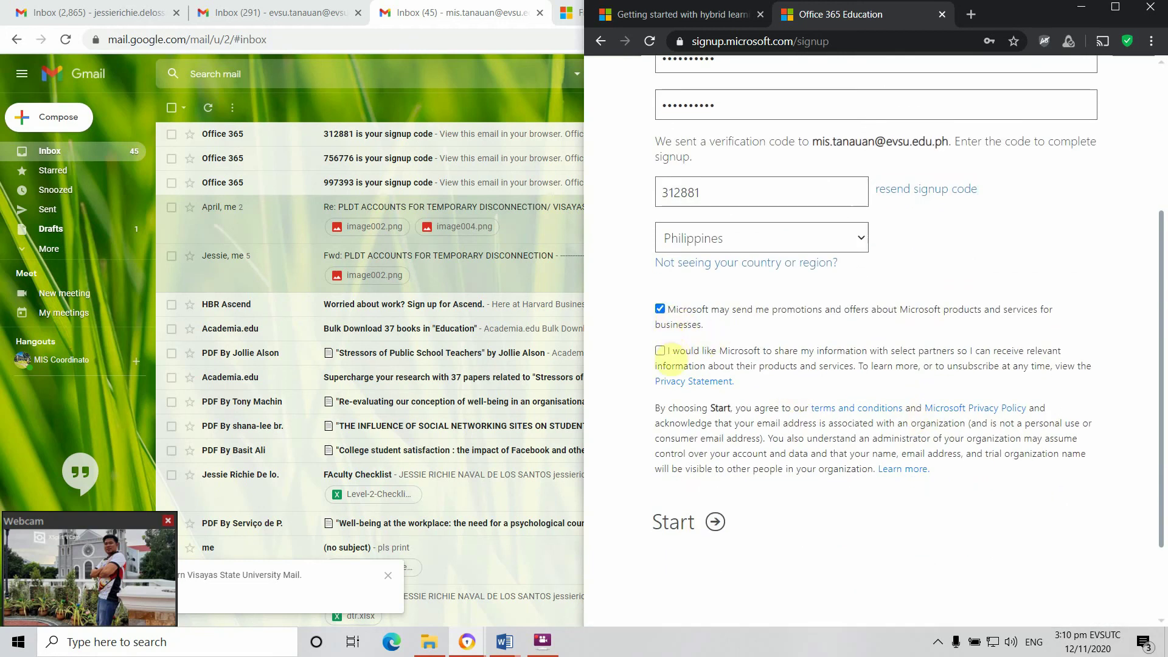
pyautogui.click(659, 351)
pyautogui.scroll(-2, 834, 419)
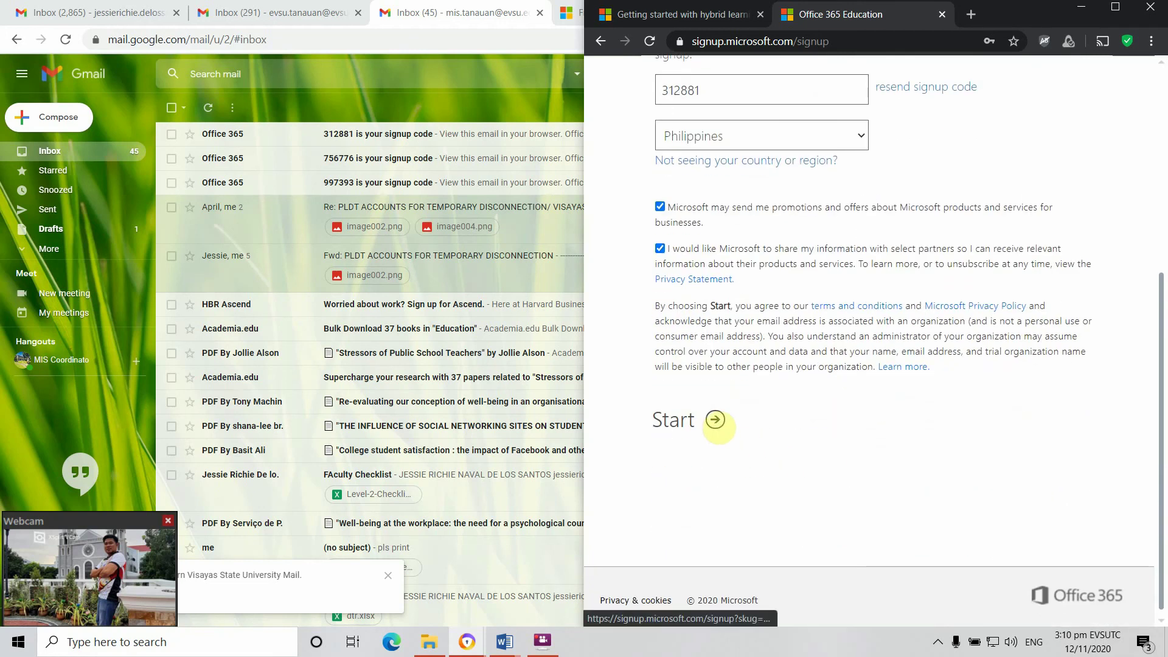
pyautogui.click(715, 421)
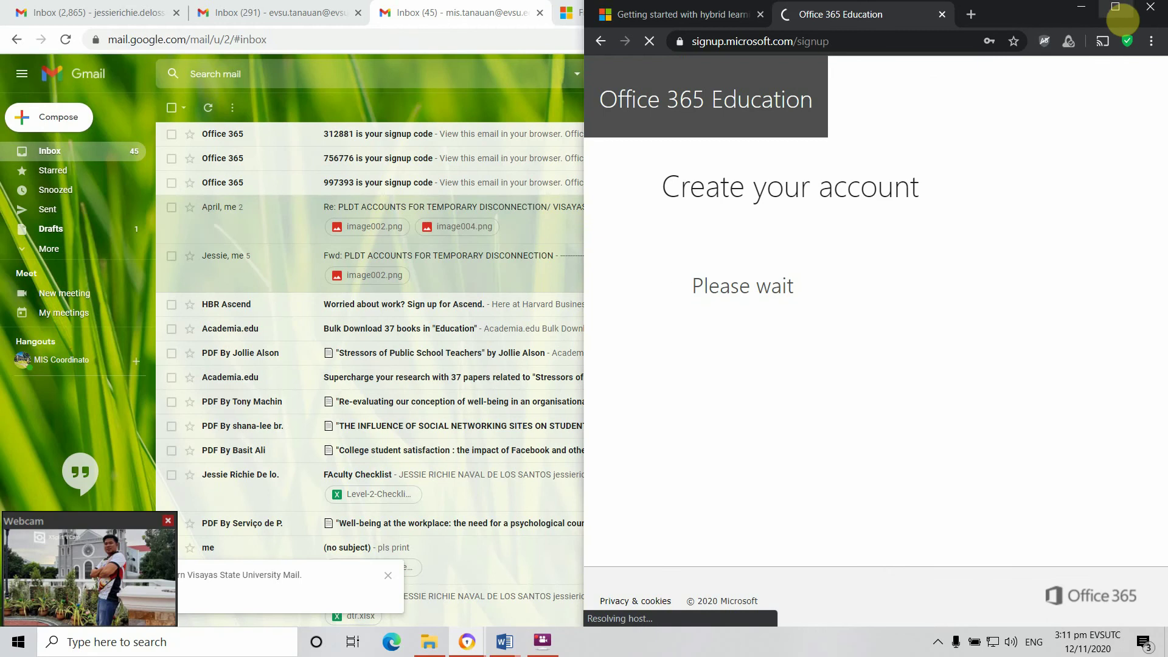
pyautogui.click(1123, 20)
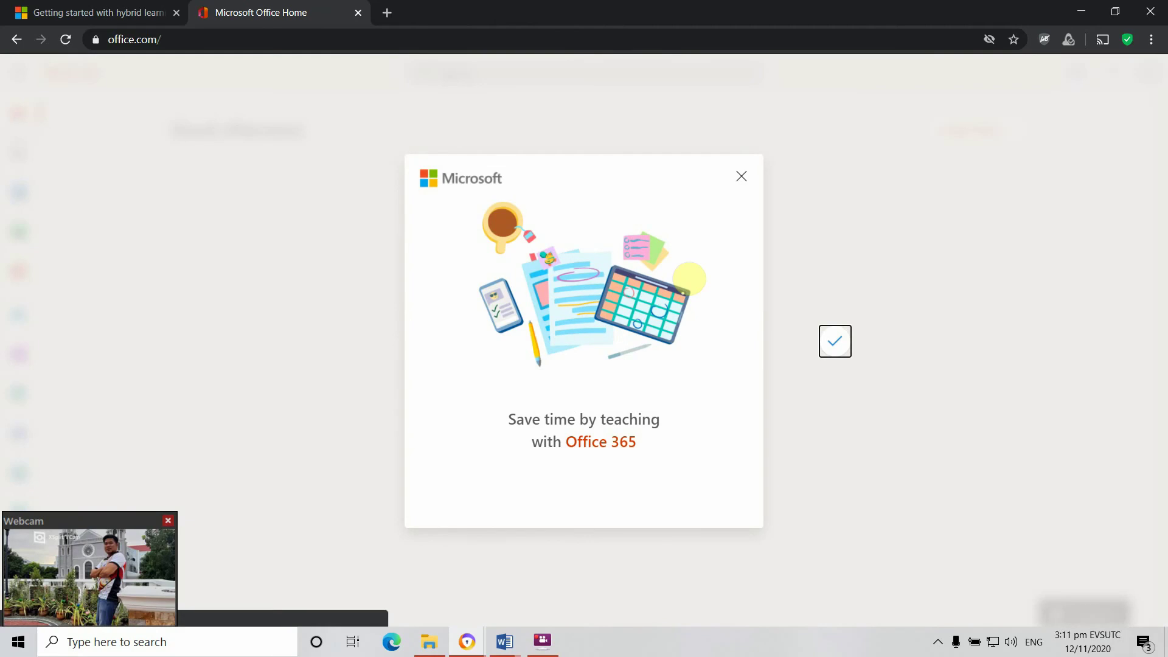
# Close the welcome dialog and open View account from the MT avatar menu
pyautogui.click(744, 181)
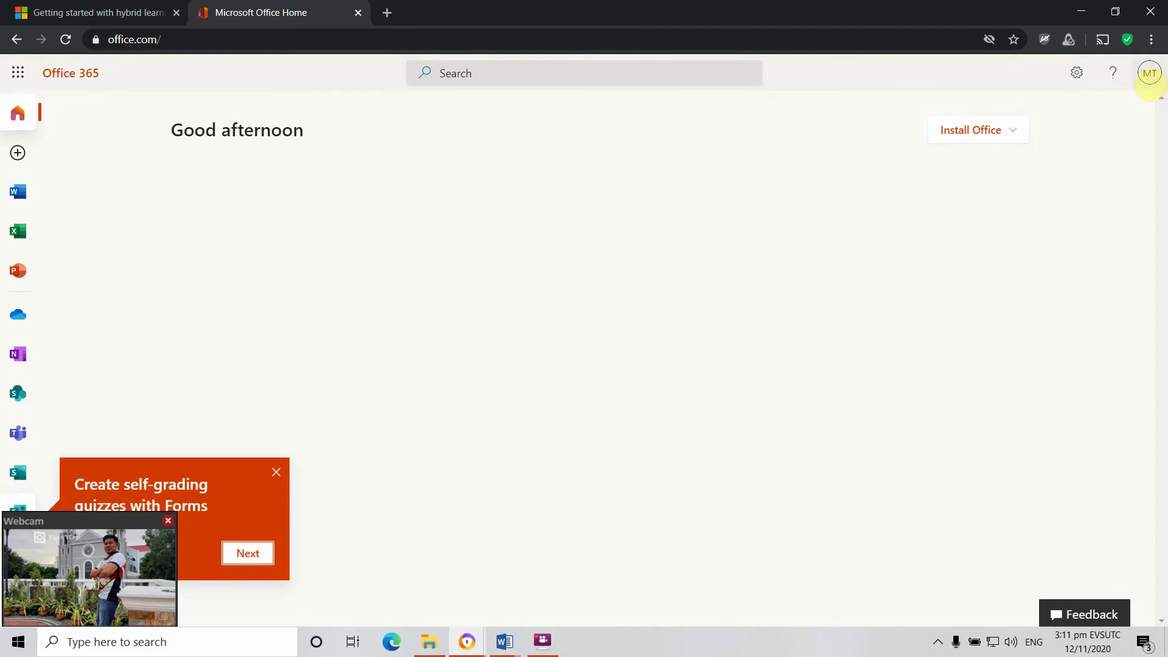
pyautogui.click(1149, 73)
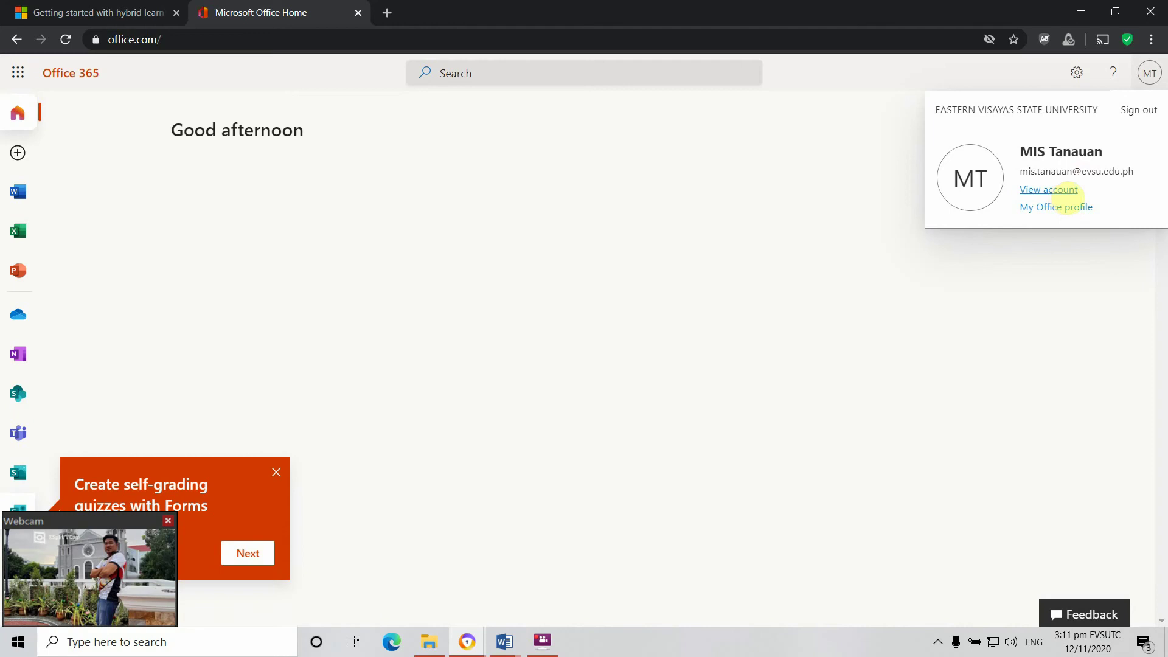
pyautogui.click(1063, 191)
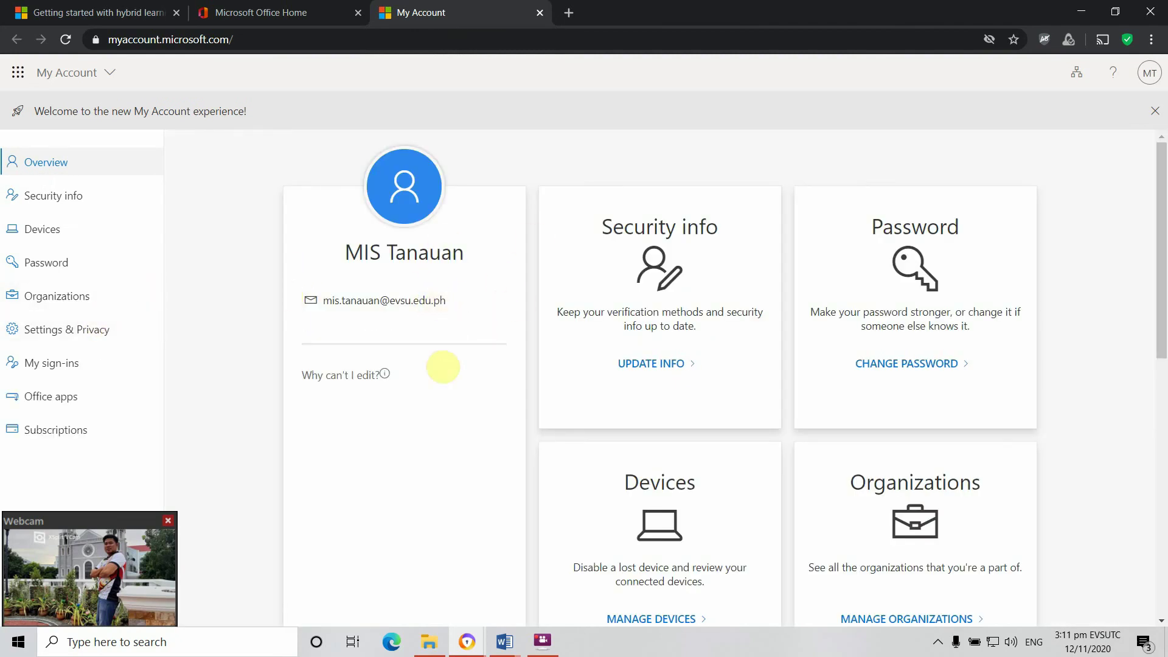
# Open the account portal and review the Office 365 A1 Plus for faculty subscription
pyautogui.click(66, 436)
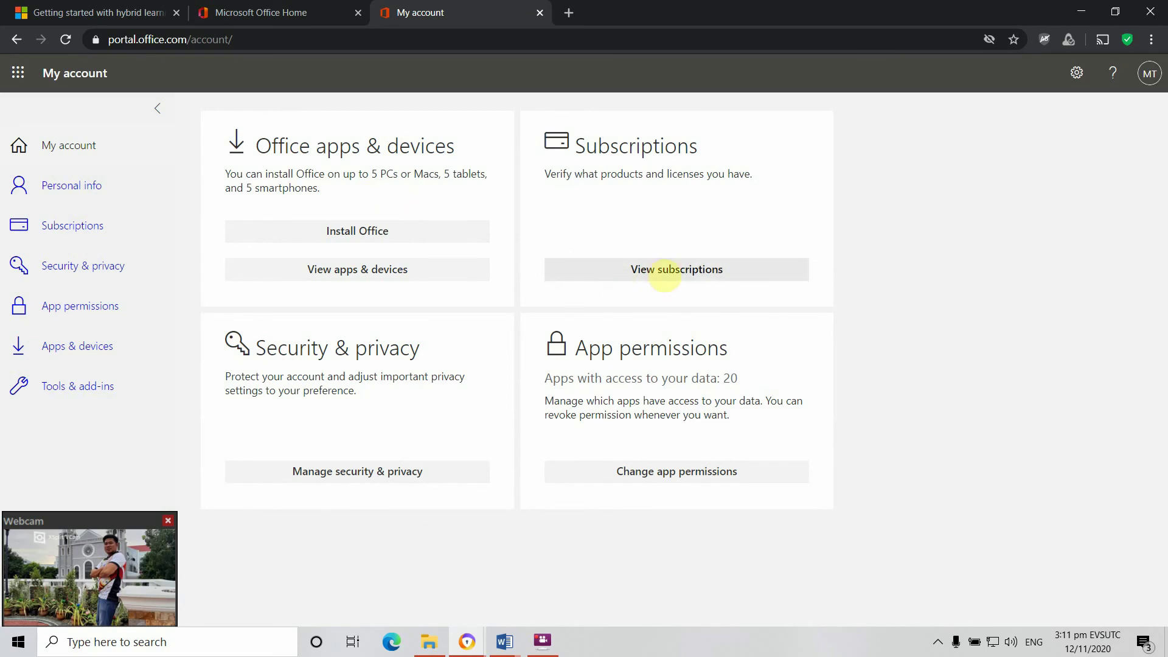
pyautogui.click(665, 272)
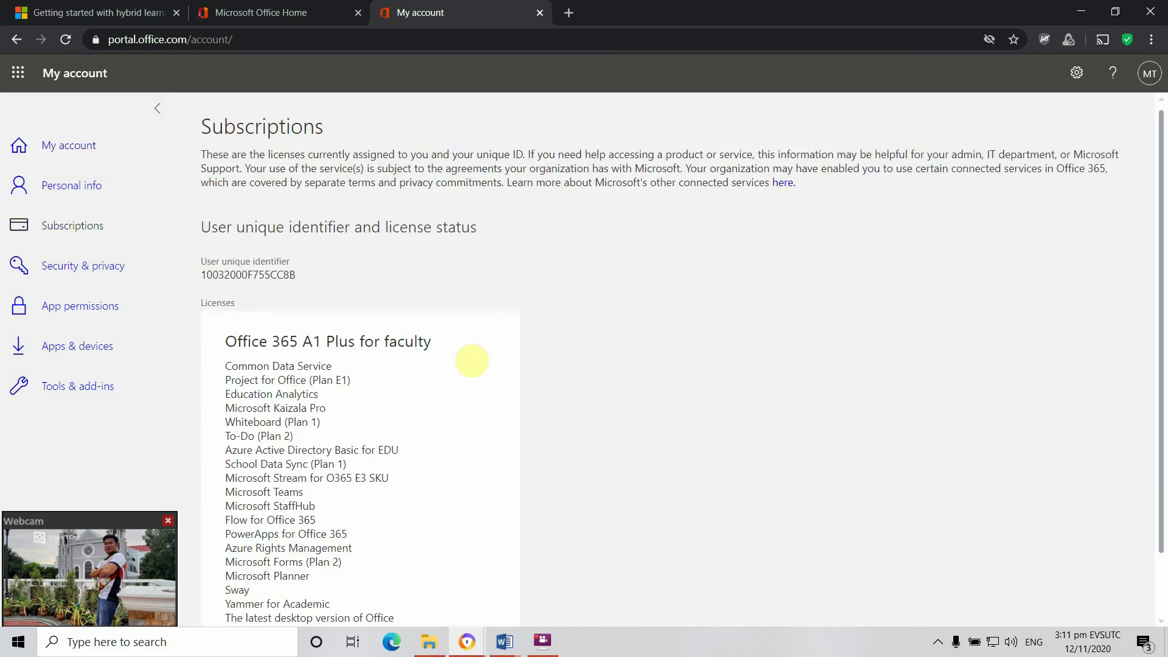
pyautogui.scroll(-1, 402, 334)
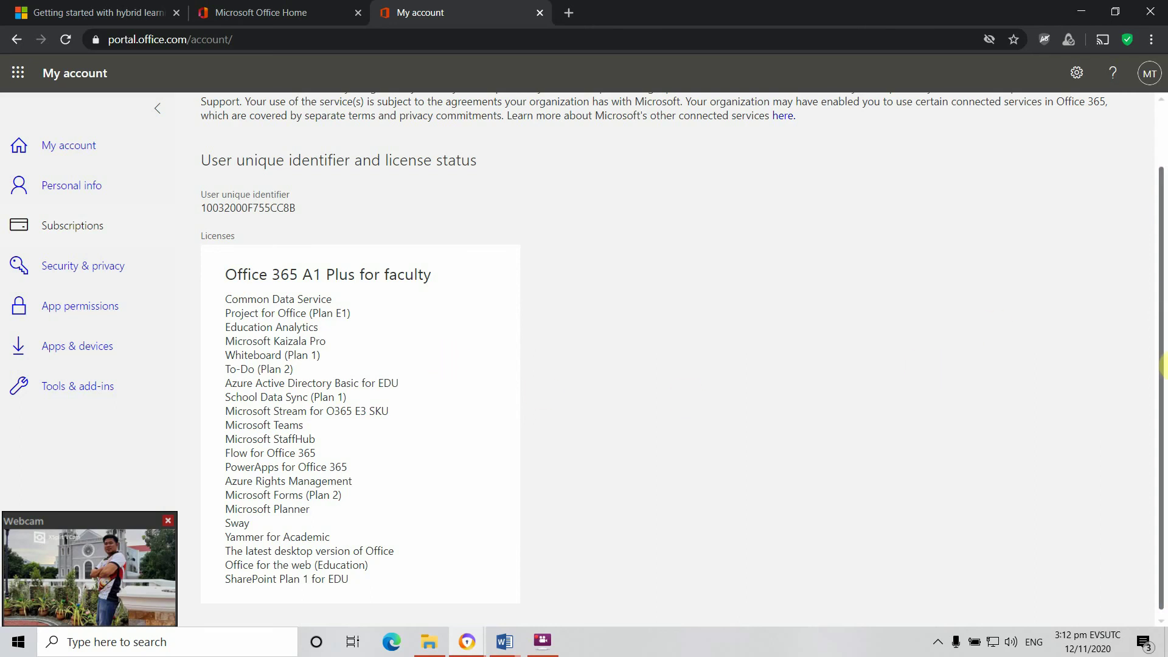
pyautogui.moveTo(1160, 365); pyautogui.dragTo(1158, 304)
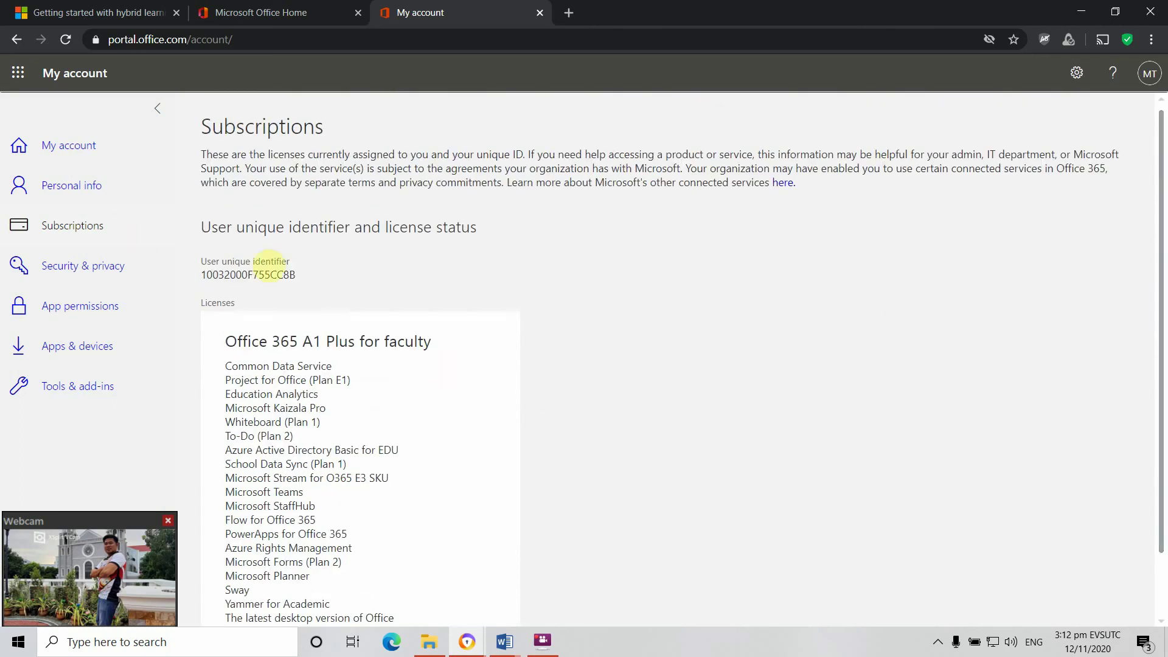
pyautogui.click(78, 146)
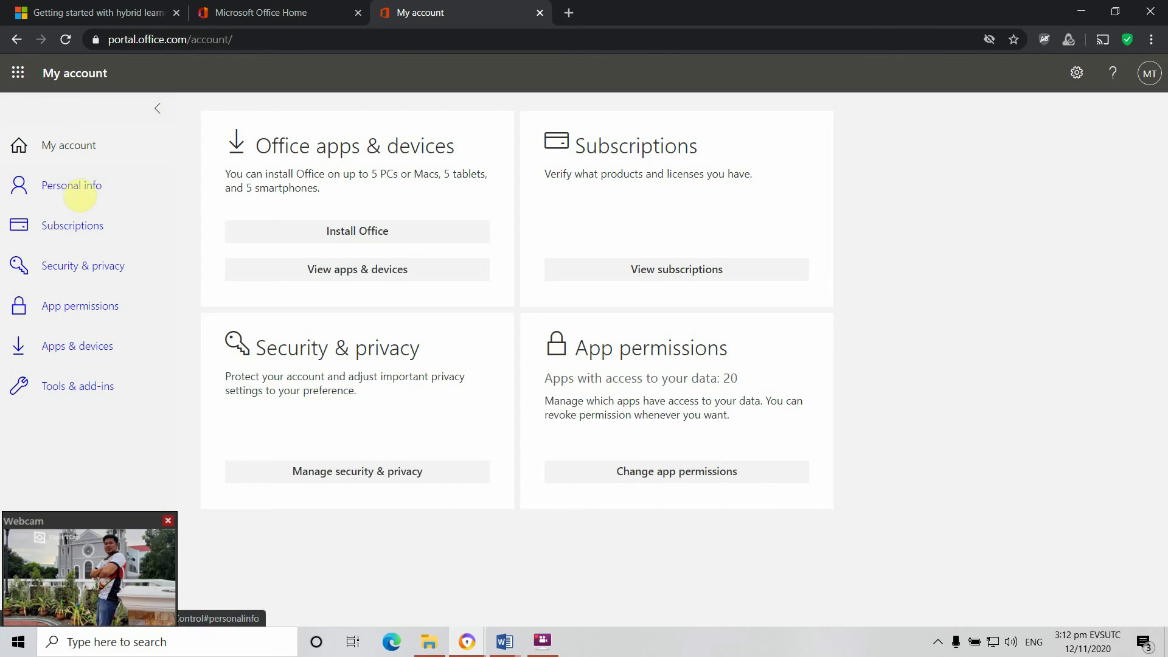
# Browse the Personal info and Tools & add-ins pages, then return to the My account overview
pyautogui.click(60, 185)
pyautogui.scroll(-2, 547, 274)
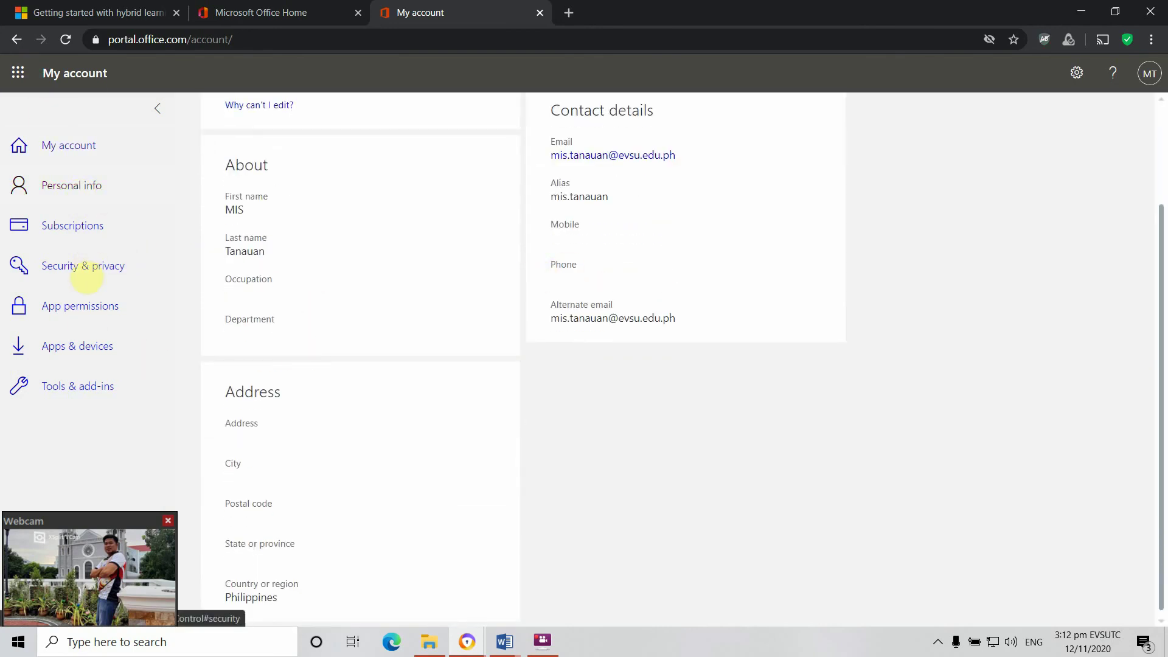
pyautogui.click(90, 392)
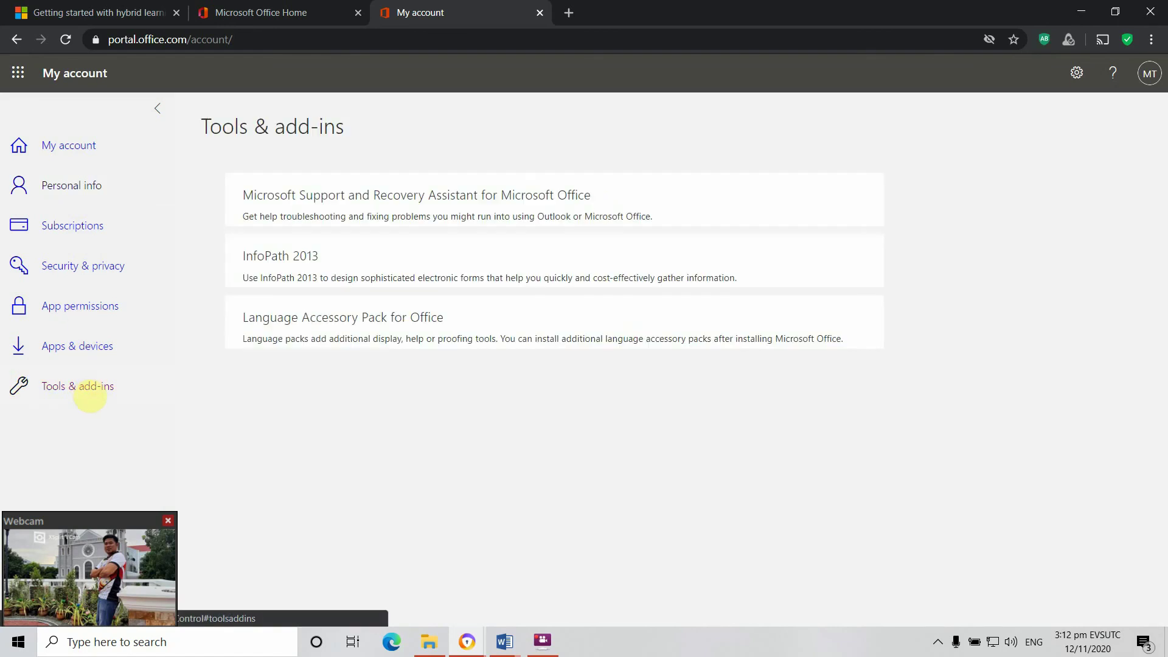
pyautogui.click(45, 76)
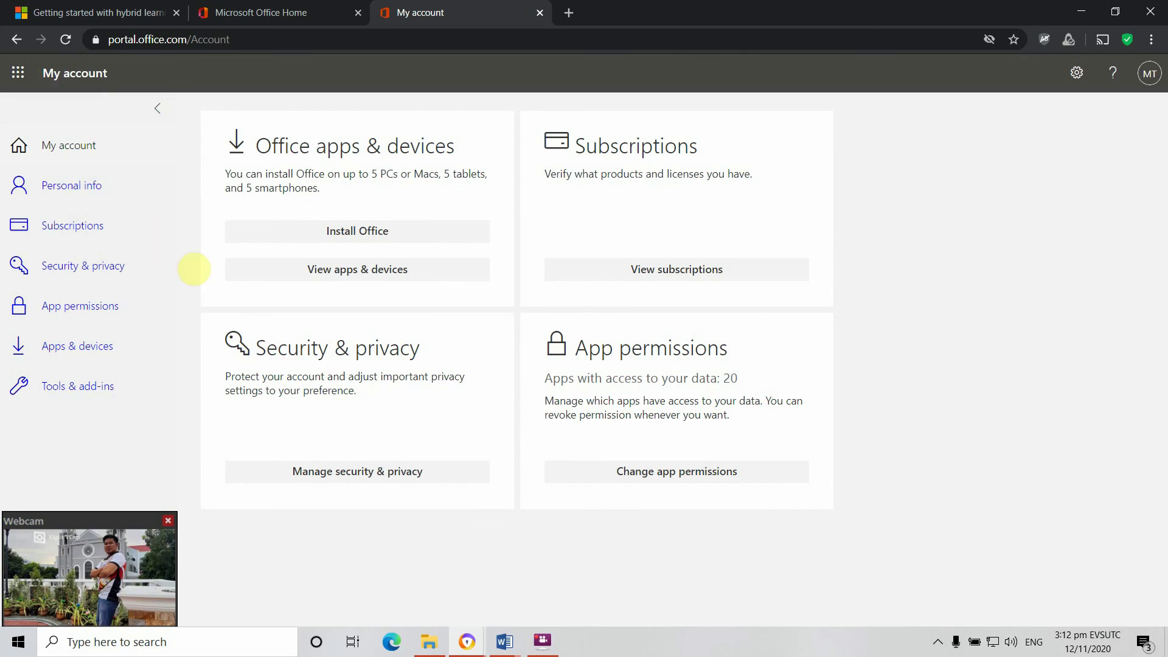
# Arrange the windows and load microsoft.com in the Office 365 for schools tab
pyautogui.press('super+Right')
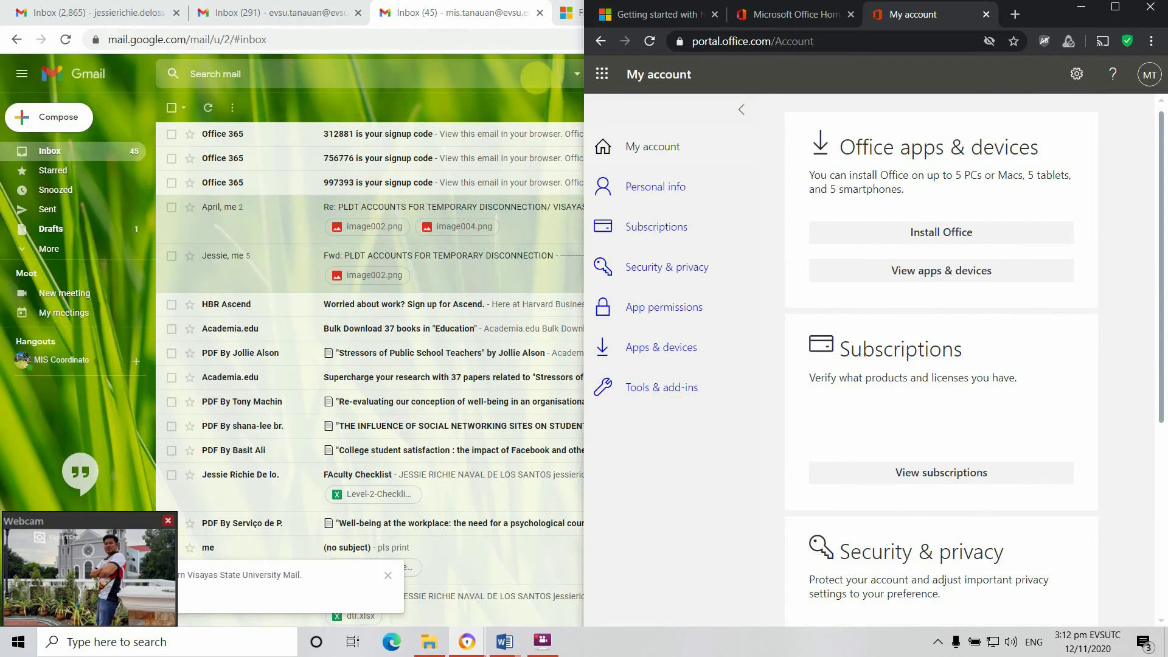
pyautogui.press('super+Up')
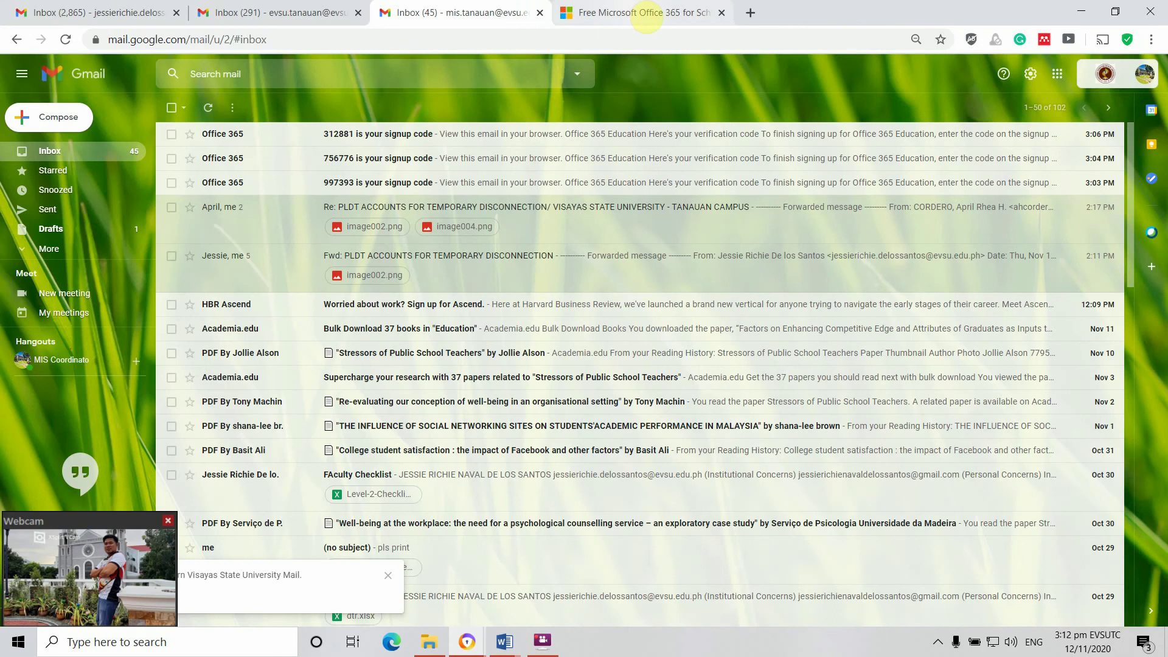
pyautogui.click(629, 13)
pyautogui.write('mic')
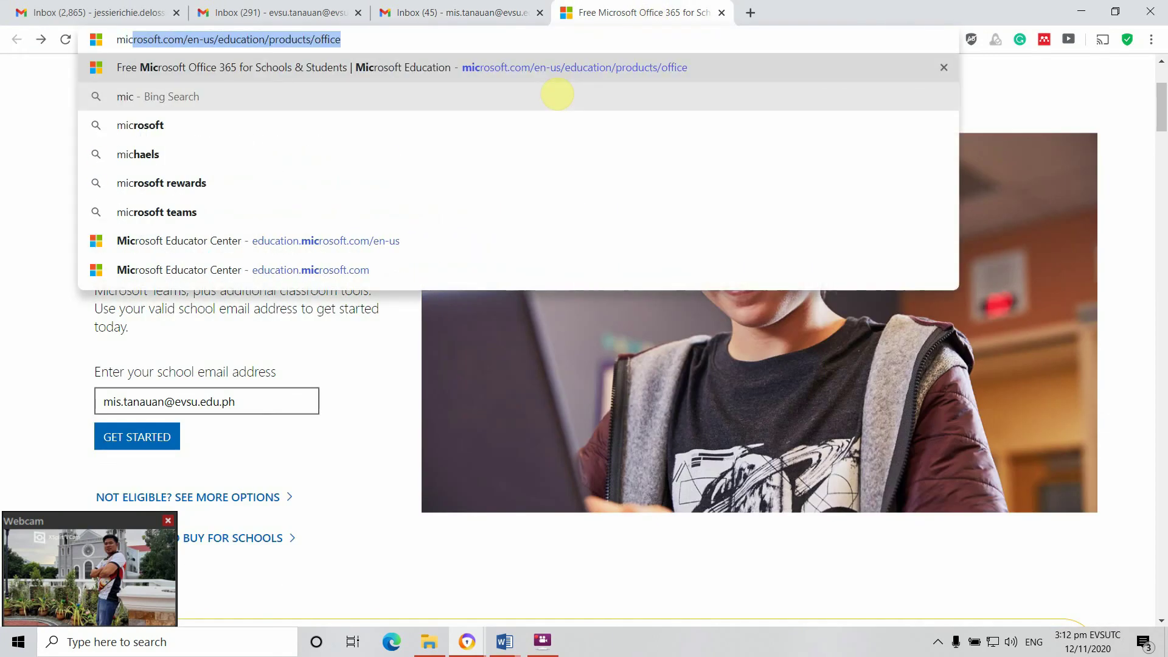
pyautogui.press('Right')
pyautogui.hotkey('ctrl', 'shift', 'Left')
pyautogui.hotkey('ctrl', 'shift', 'Left')
pyautogui.hotkey('ctrl', 'shift', 'Left')
pyautogui.hotkey('ctrl', 'shift', 'Left')
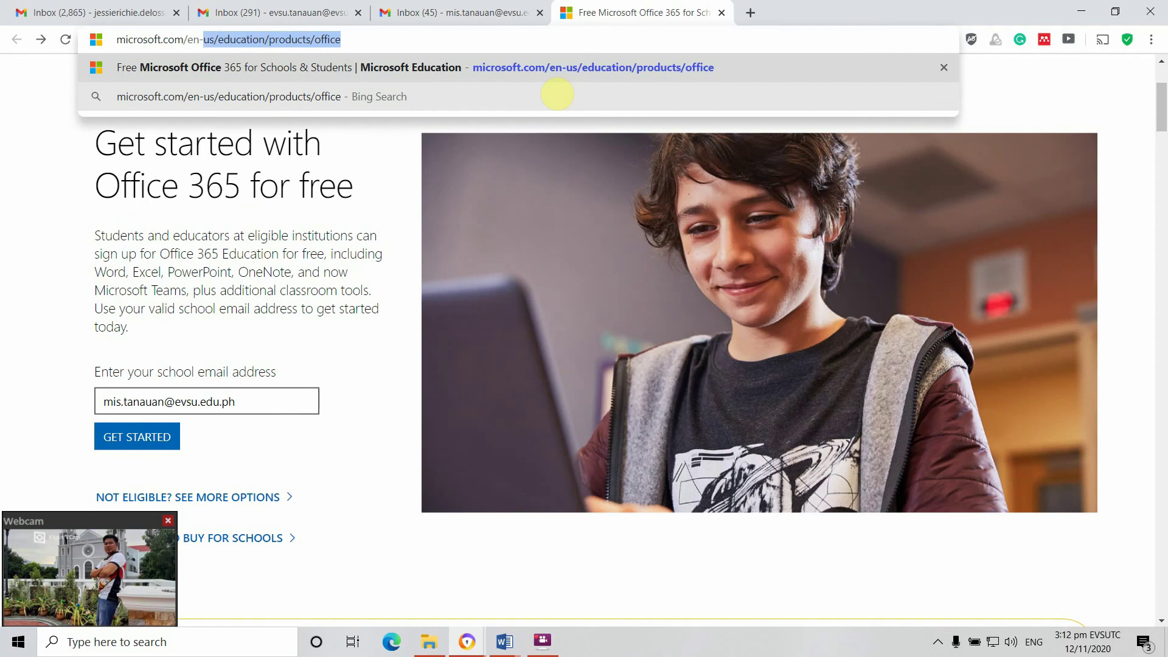
pyautogui.press('BackSpace')
pyautogui.press('BackSpace')
pyautogui.press('BackSpace')
pyautogui.press('BackSpace')
pyautogui.press('BackSpace')
pyautogui.press('Return')
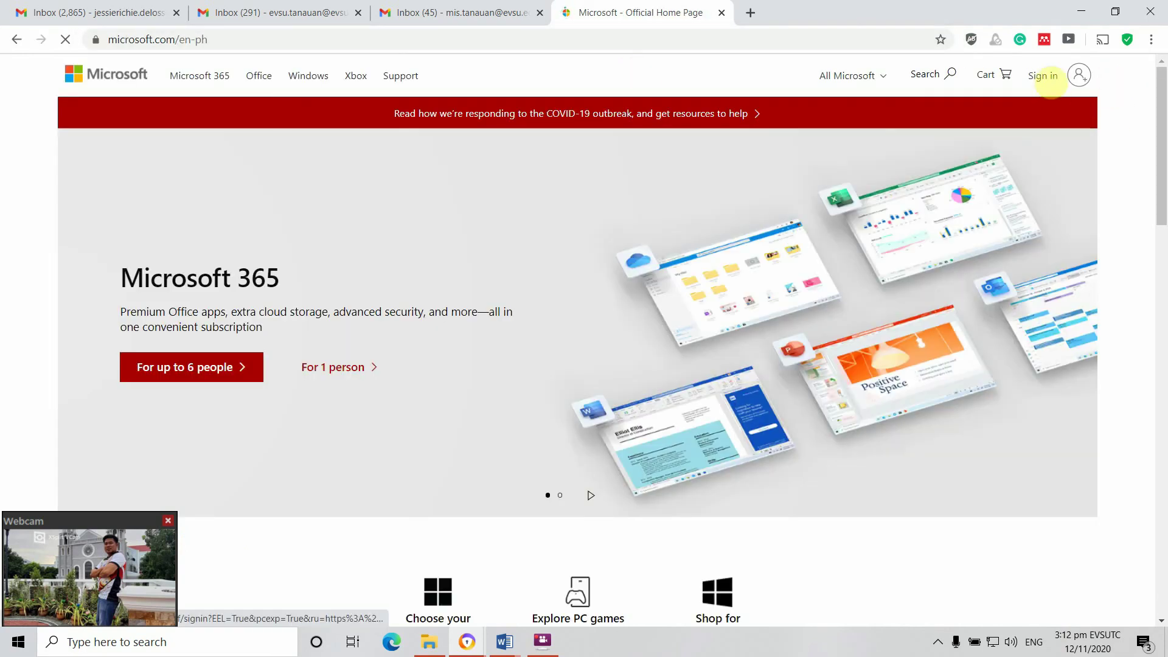
# Start Microsoft sign-in with the school email address, then bring the account portal forward
pyautogui.click(1044, 78)
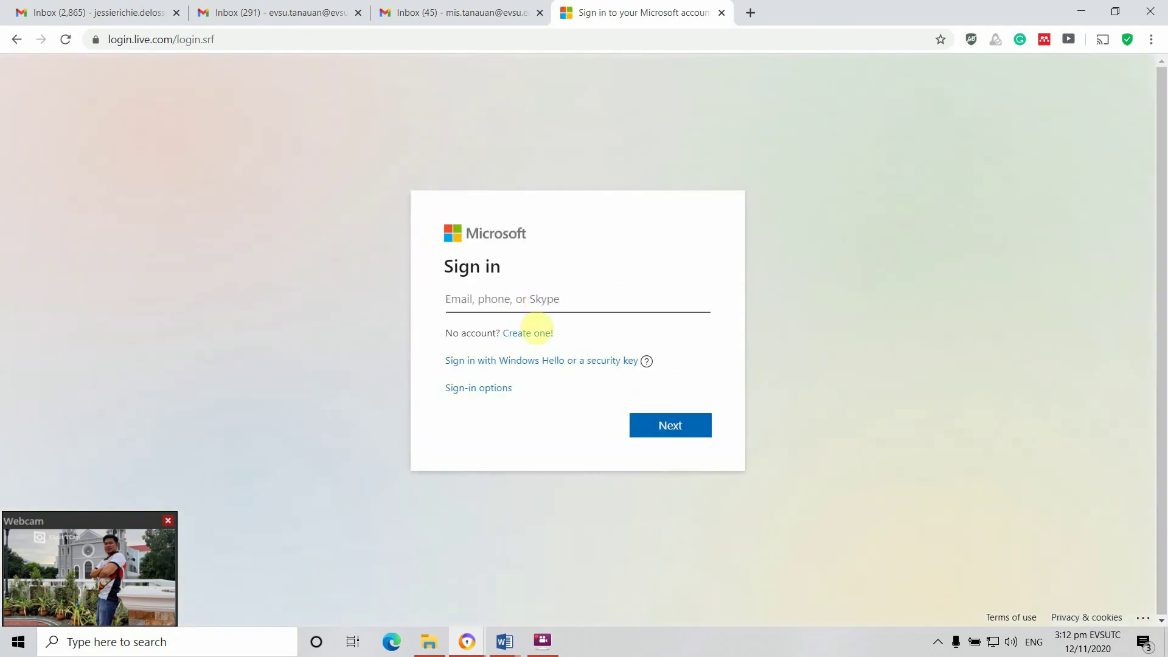
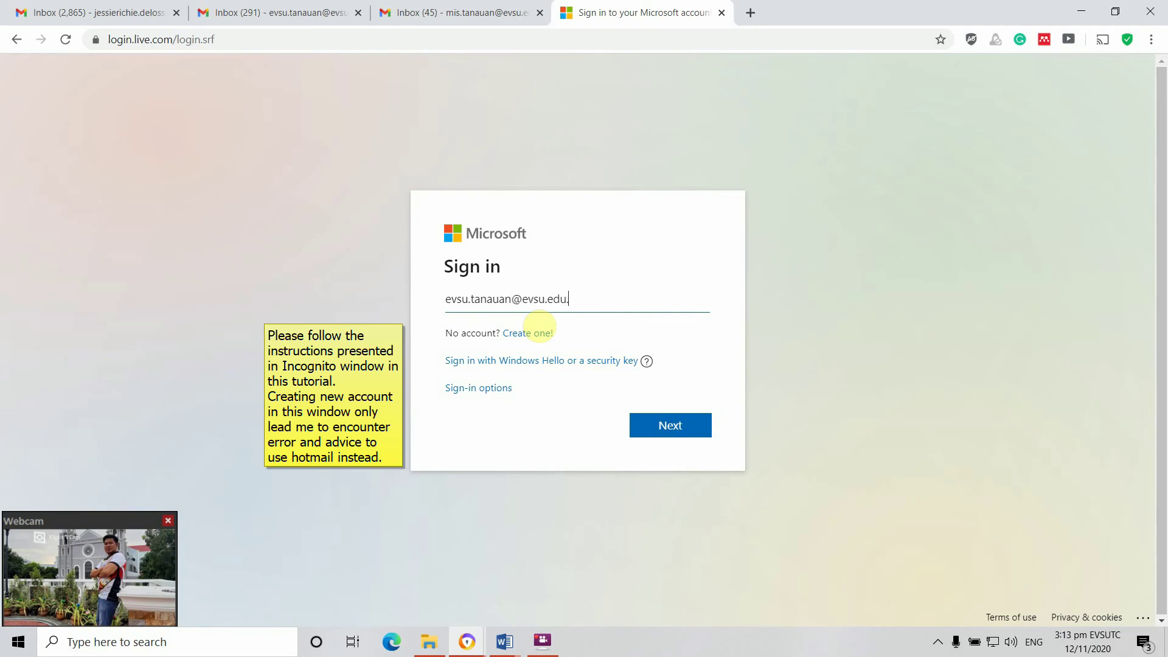
pyautogui.press('Return')
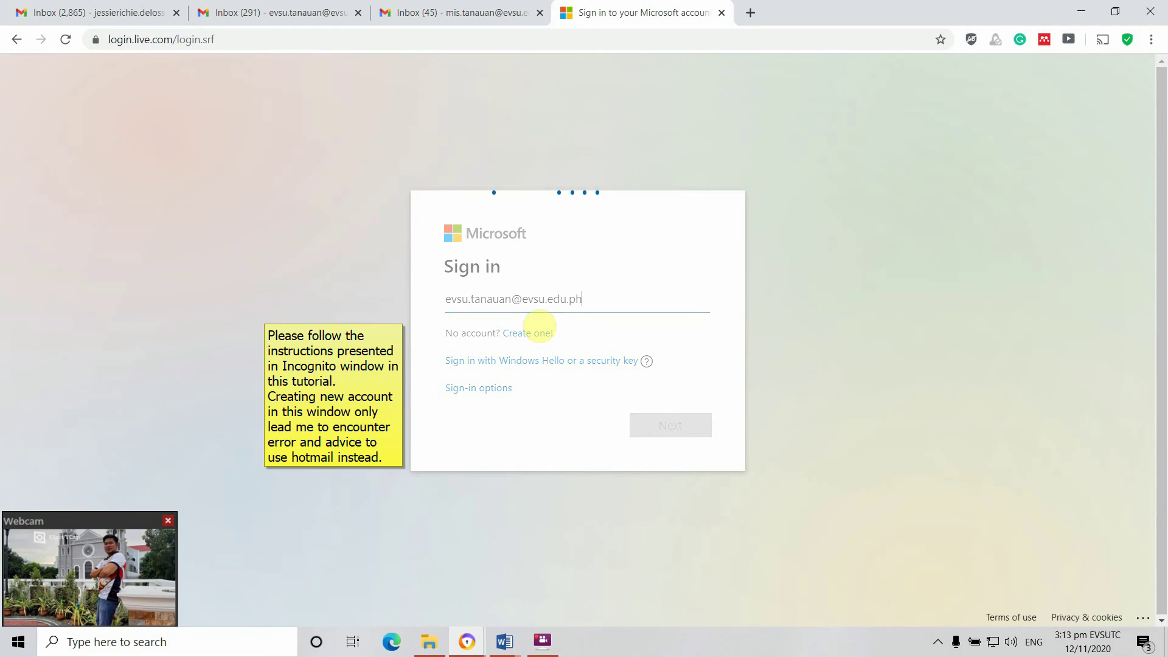
pyautogui.hotkey('alt', 'Tab')
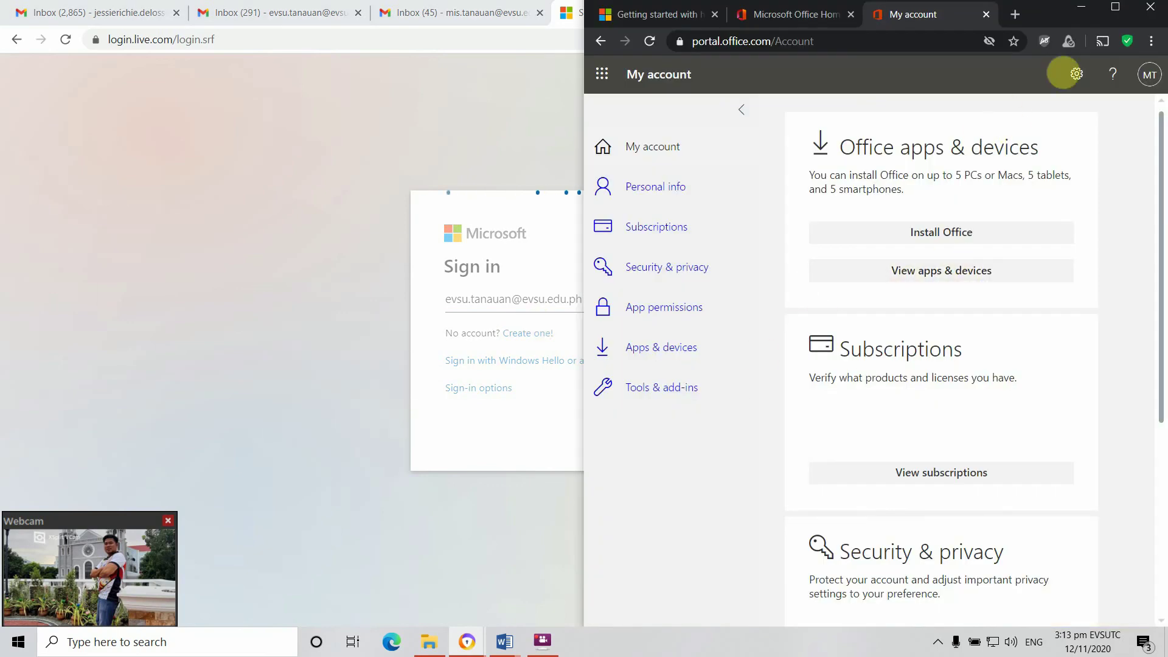
# Maximize the My Account window and view subscriptions showing the Office 365 A1 Plus for faculty license
pyautogui.click(1115, 7)
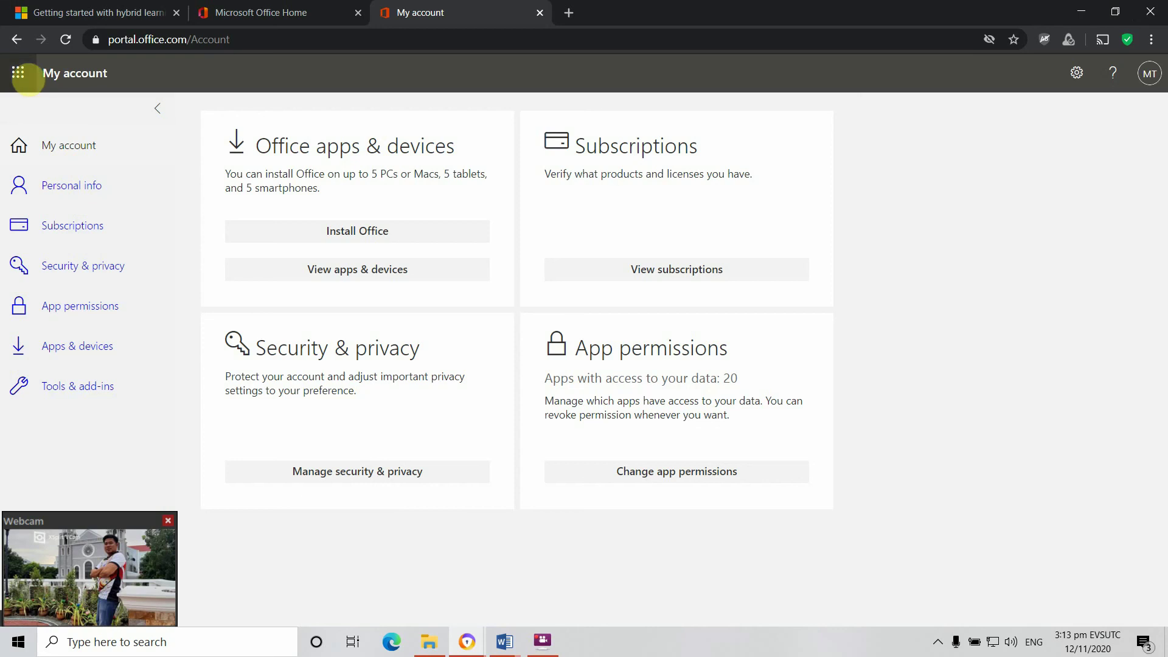
pyautogui.click(1149, 74)
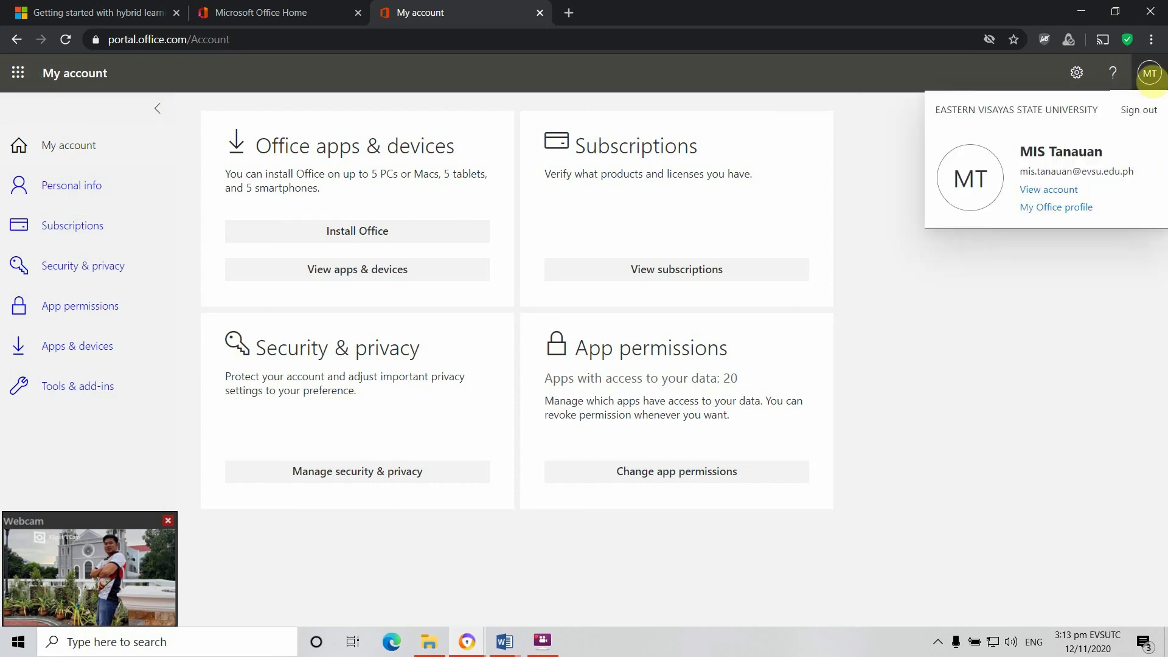
pyautogui.click(1075, 214)
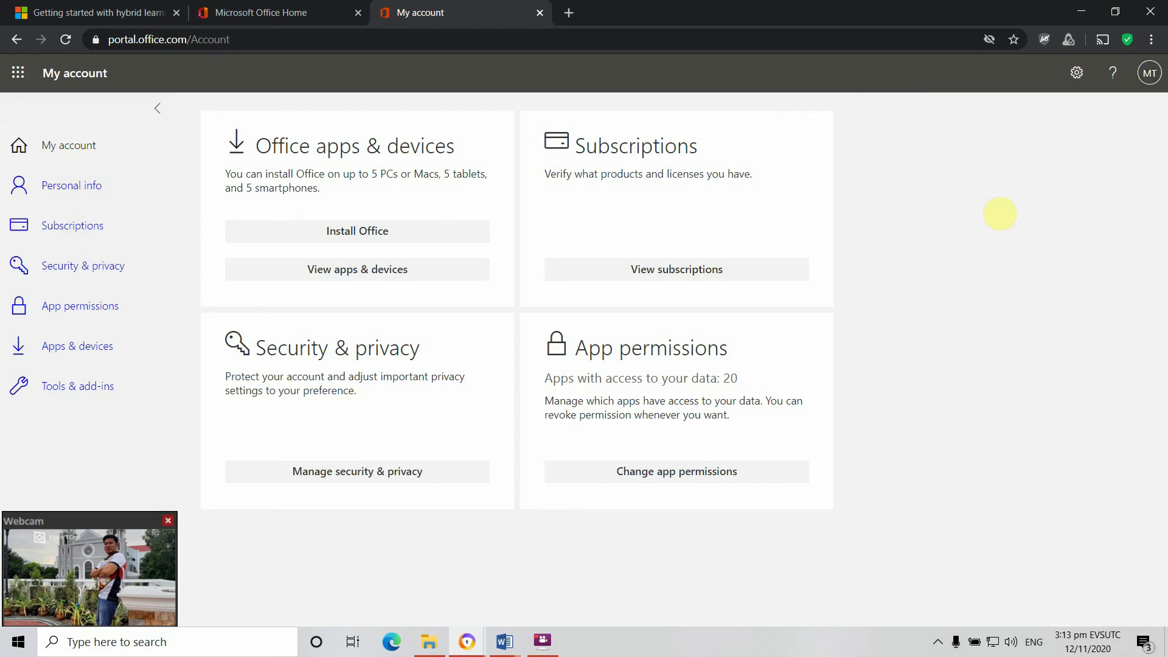
pyautogui.click(1149, 73)
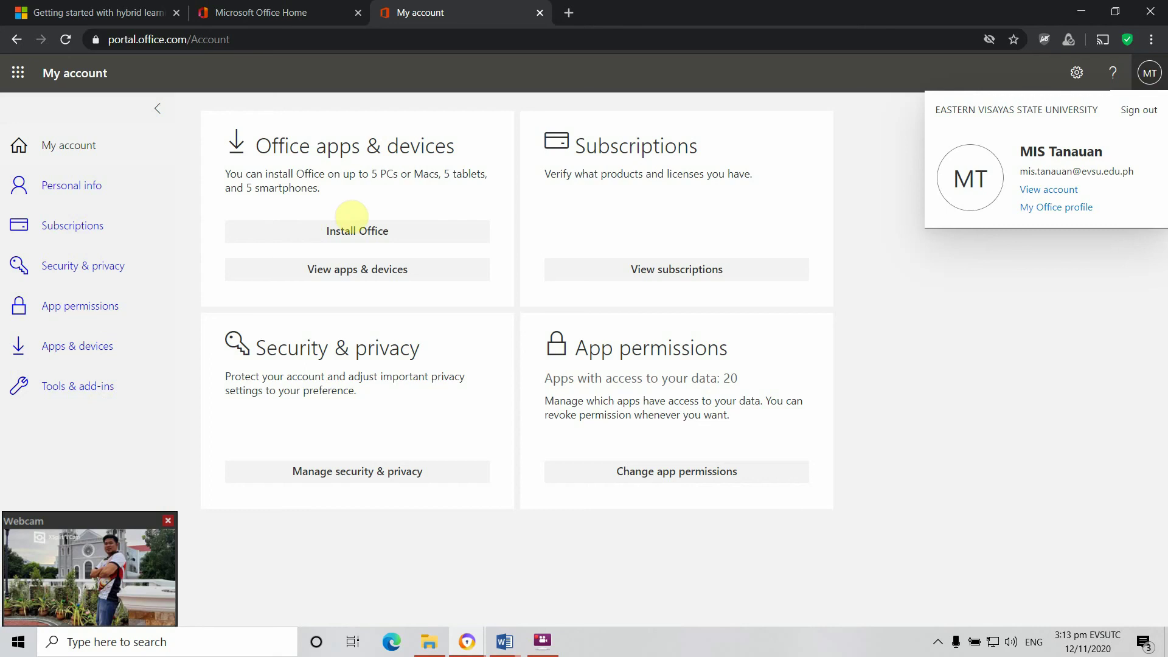
pyautogui.click(627, 270)
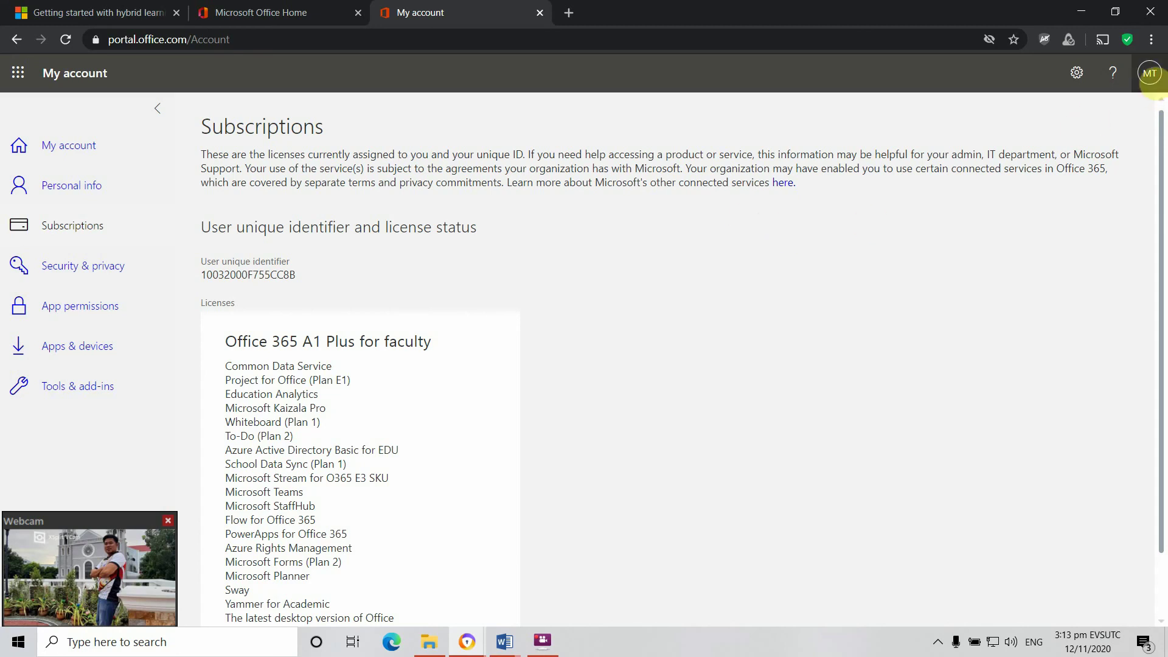
# Go through Update contact preferences to the new My Account portal and view its Organizations page
pyautogui.click(1150, 73)
pyautogui.click(1078, 74)
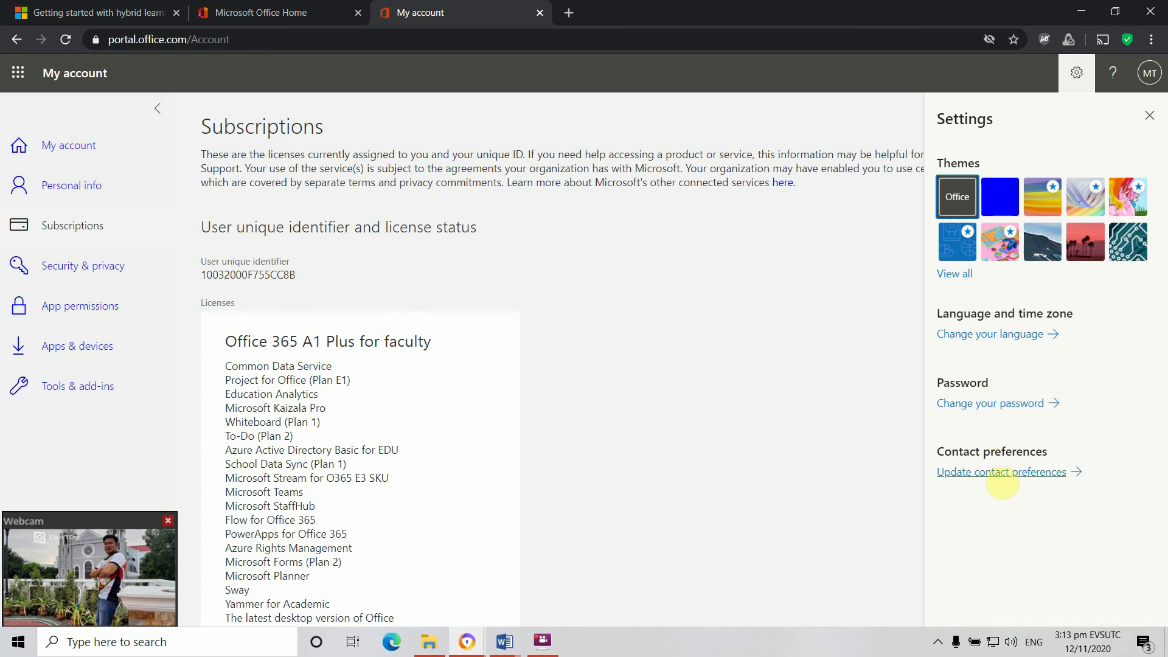
pyautogui.click(1012, 473)
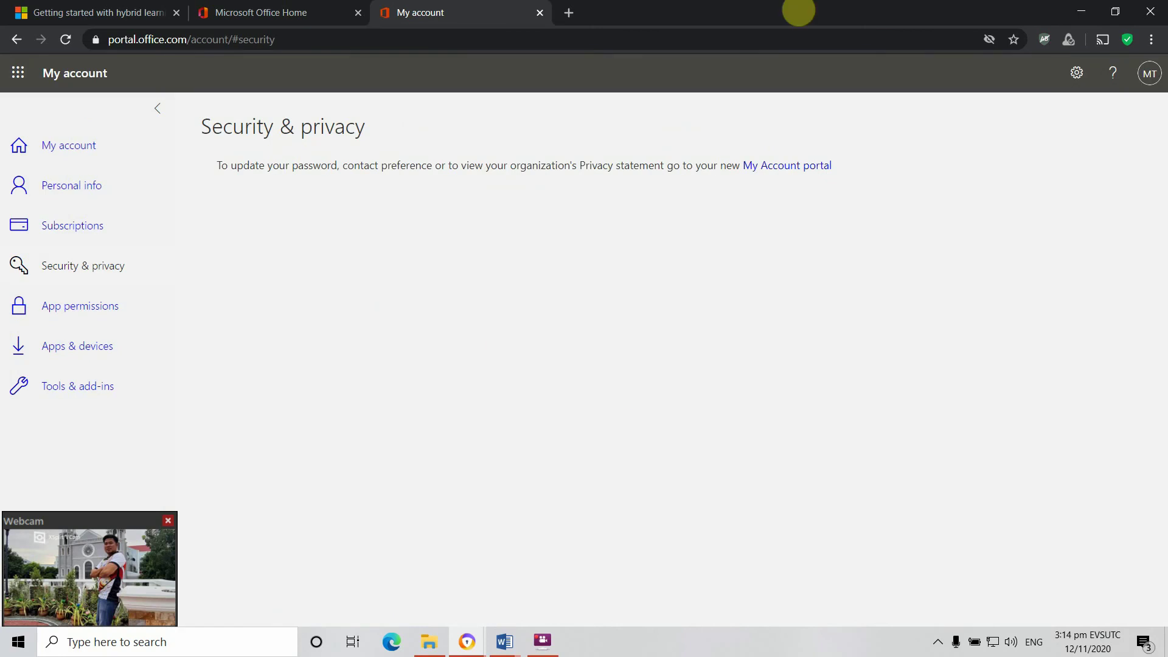
pyautogui.tripleClick(824, 167)
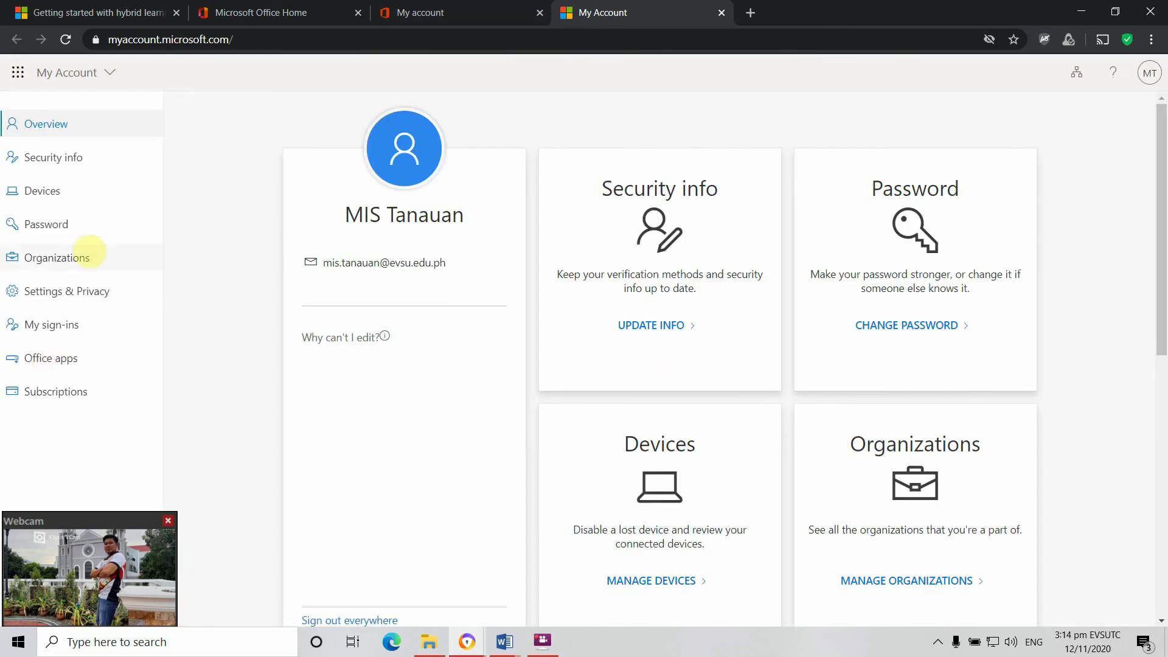
pyautogui.click(65, 266)
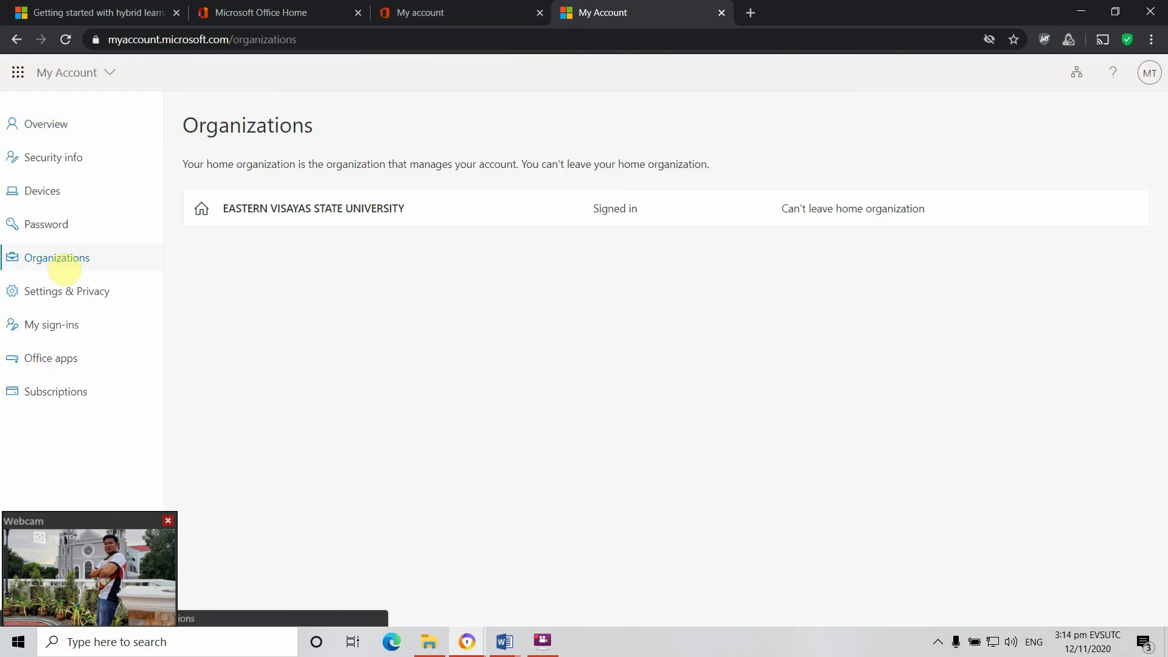